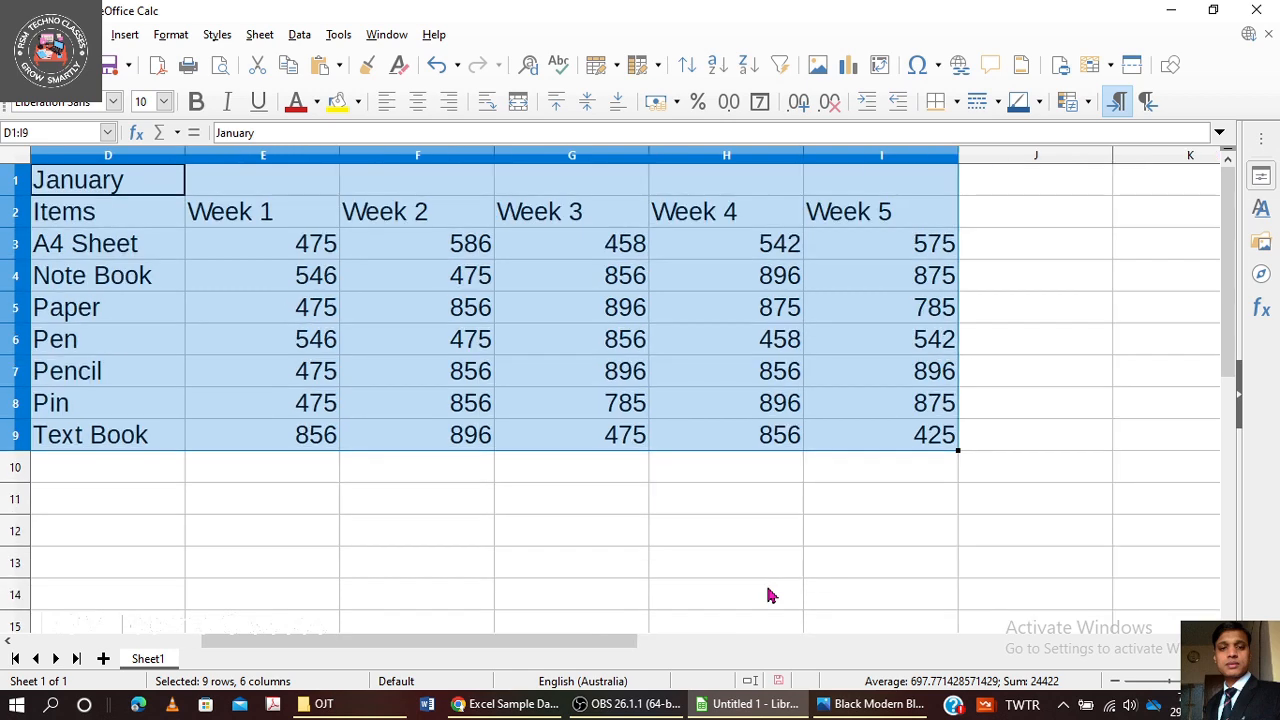
Copy the January table D1:I9 from Sheet1 and paste it at A1 of a newly added sheet.
left_click(480, 500)
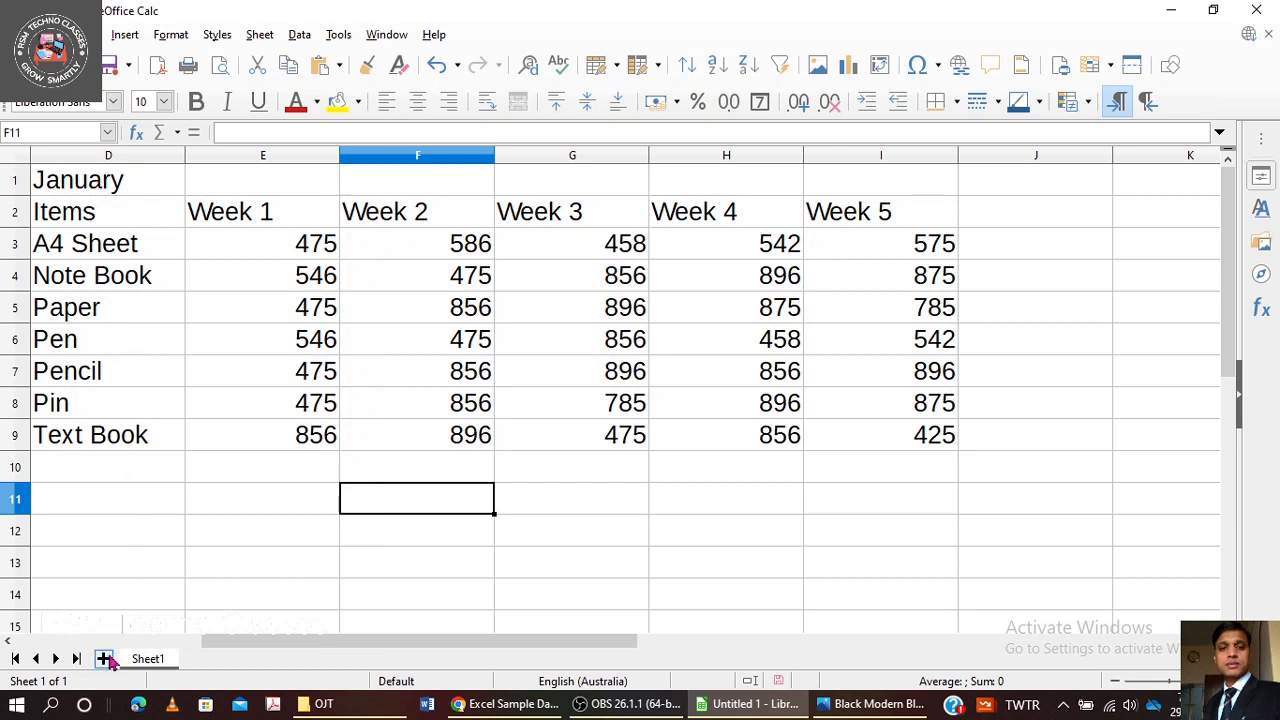
left_click(101, 192)
left_click(926, 443, "shift")
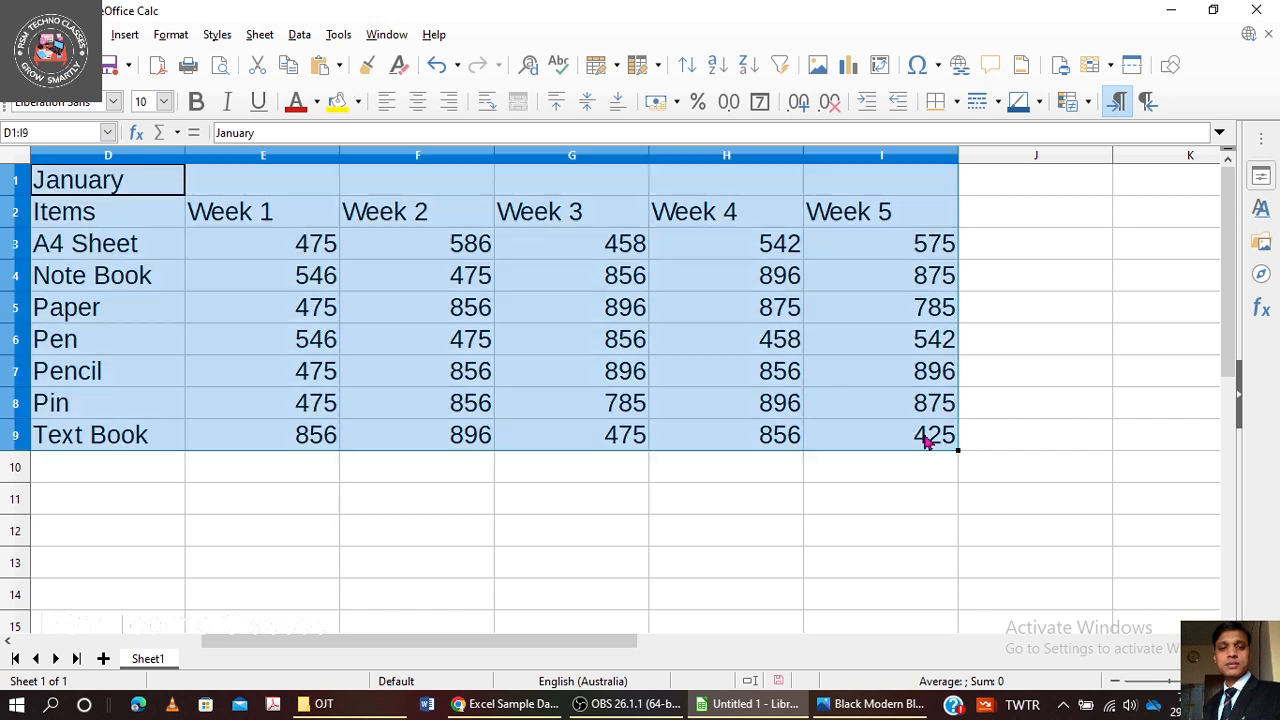
key("ctrl+c")
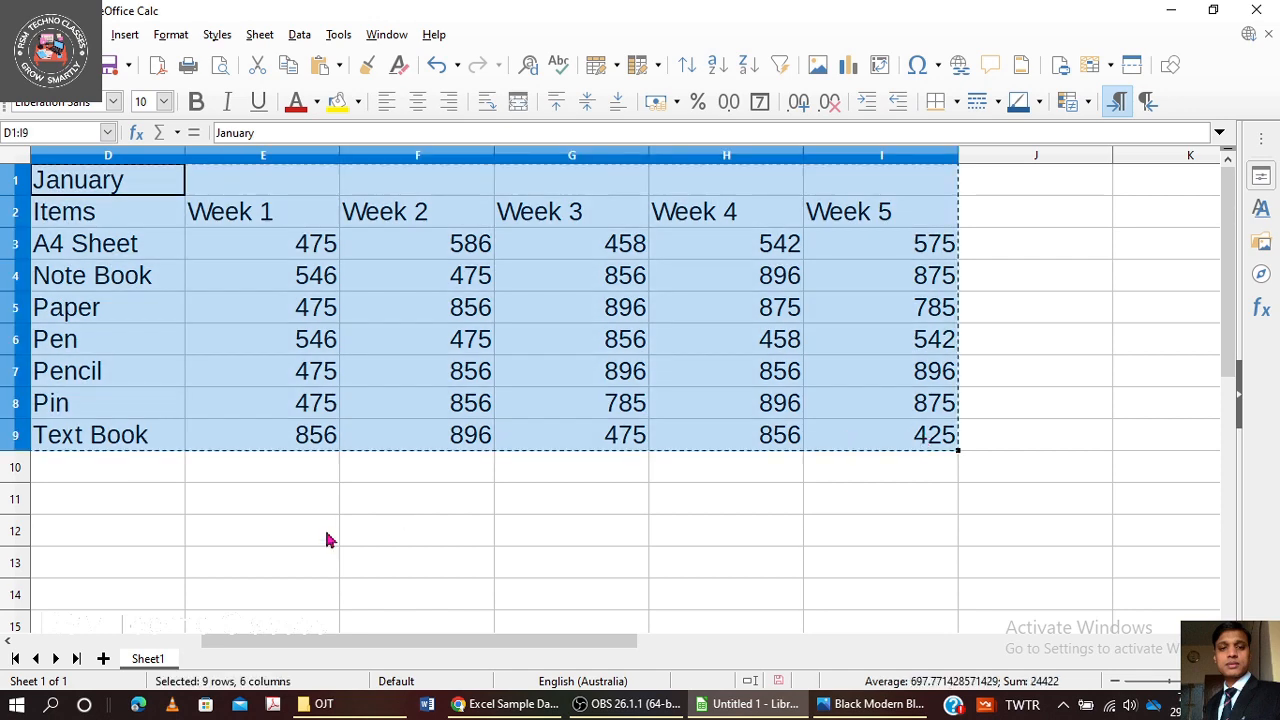
left_click(103, 658)
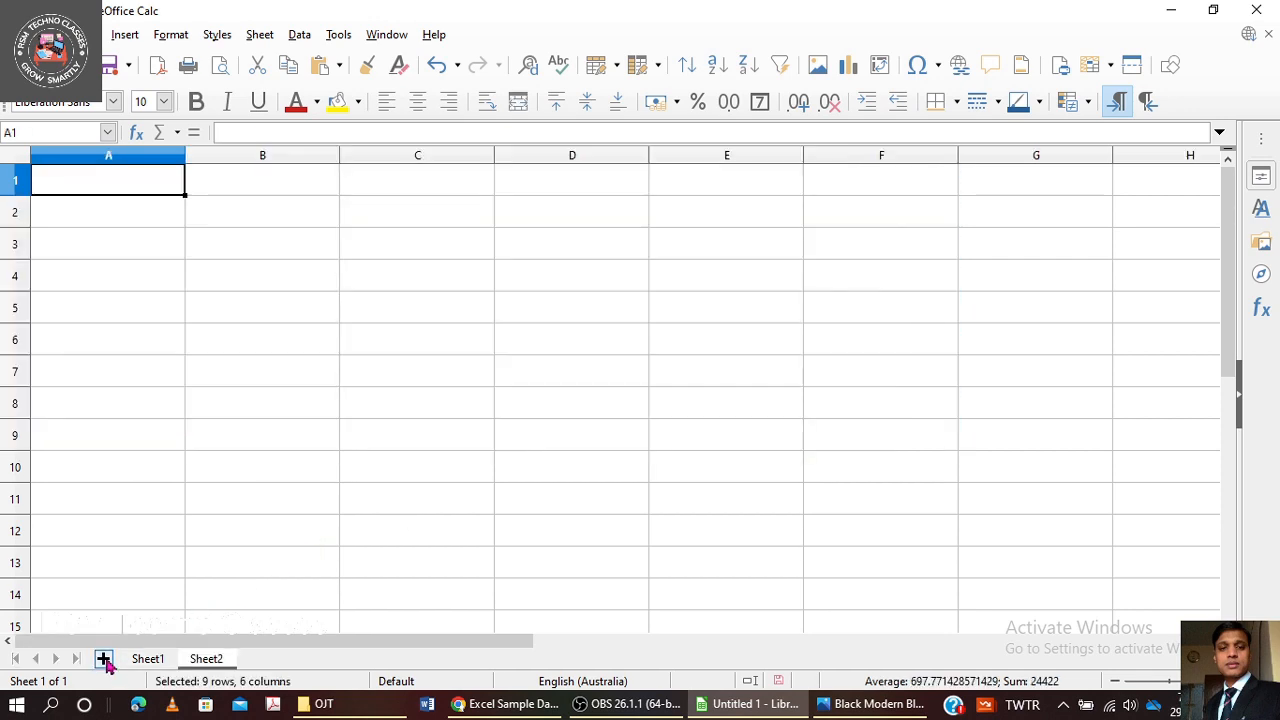
right_click(112, 186)
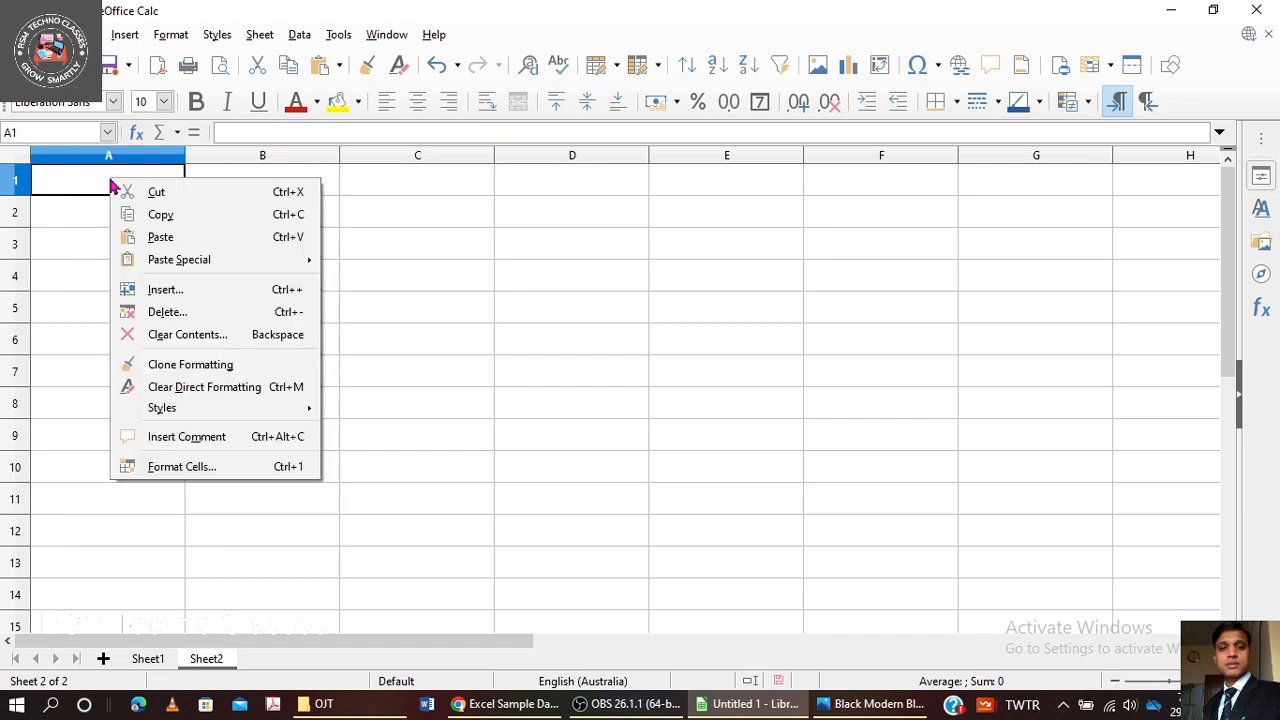
left_click(168, 239)
Change the month heading in A1 of the pasted table on Sheet2 to Feb.
double_click(145, 188)
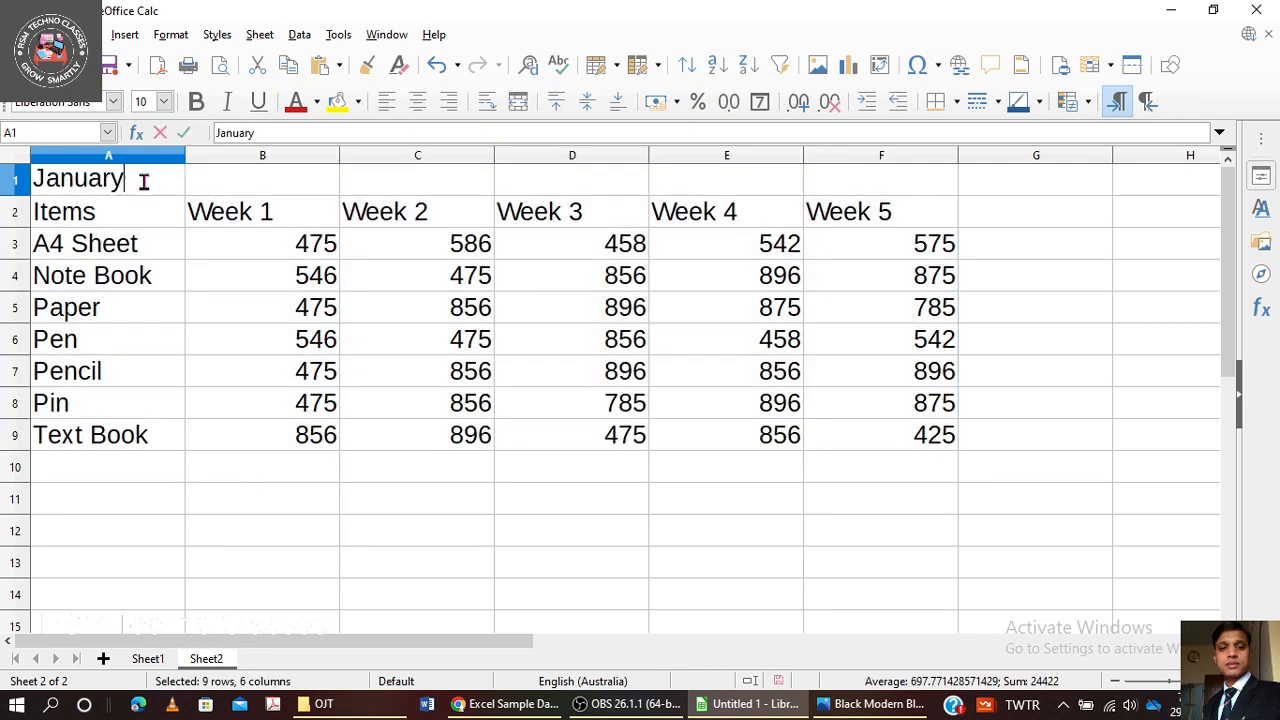
key("BackSpace")
key("BackSpace")
key("BackSpace")
key("BackSpace")
key("BackSpace")
key("BackSpace")
key("BackSpace")
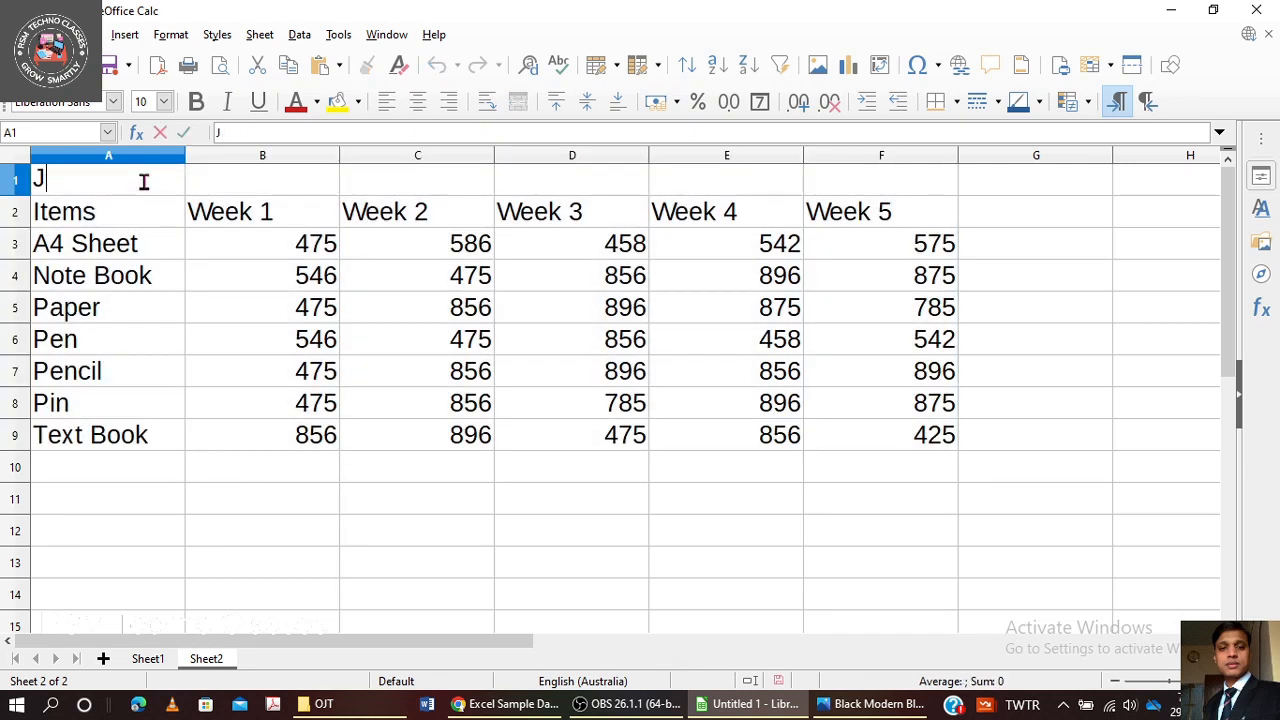
type("Feb")
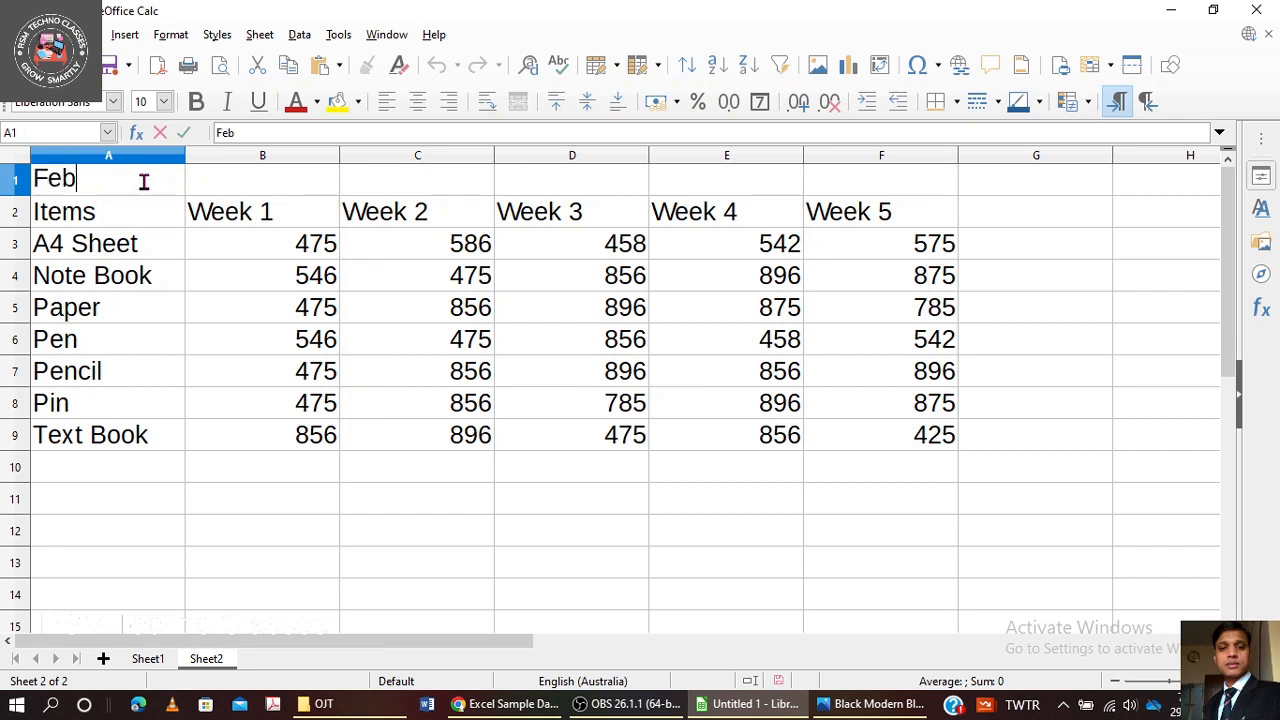
left_click(301, 307)
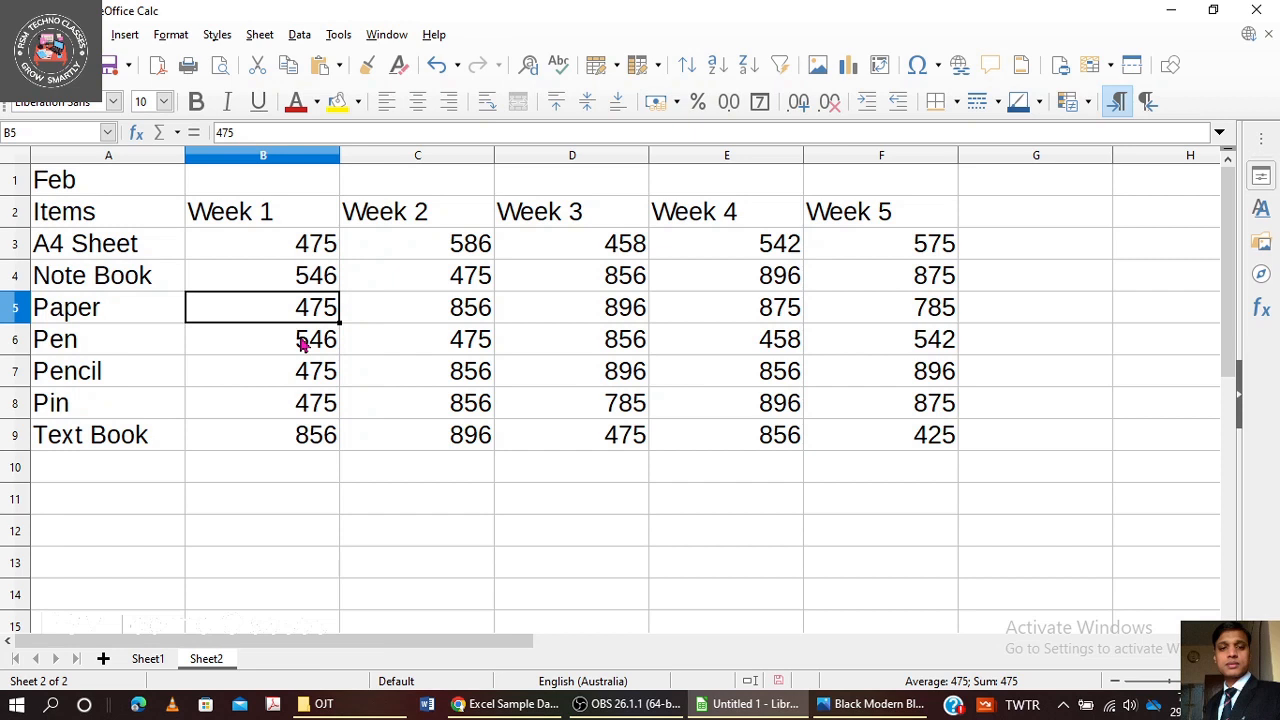
Copy the Pen to Pin weekly figures B6:F8 over the A4 Sheet to Paper rows starting at B3, overwriting the existing data.
left_click(303, 343)
left_click(926, 405, "shift")
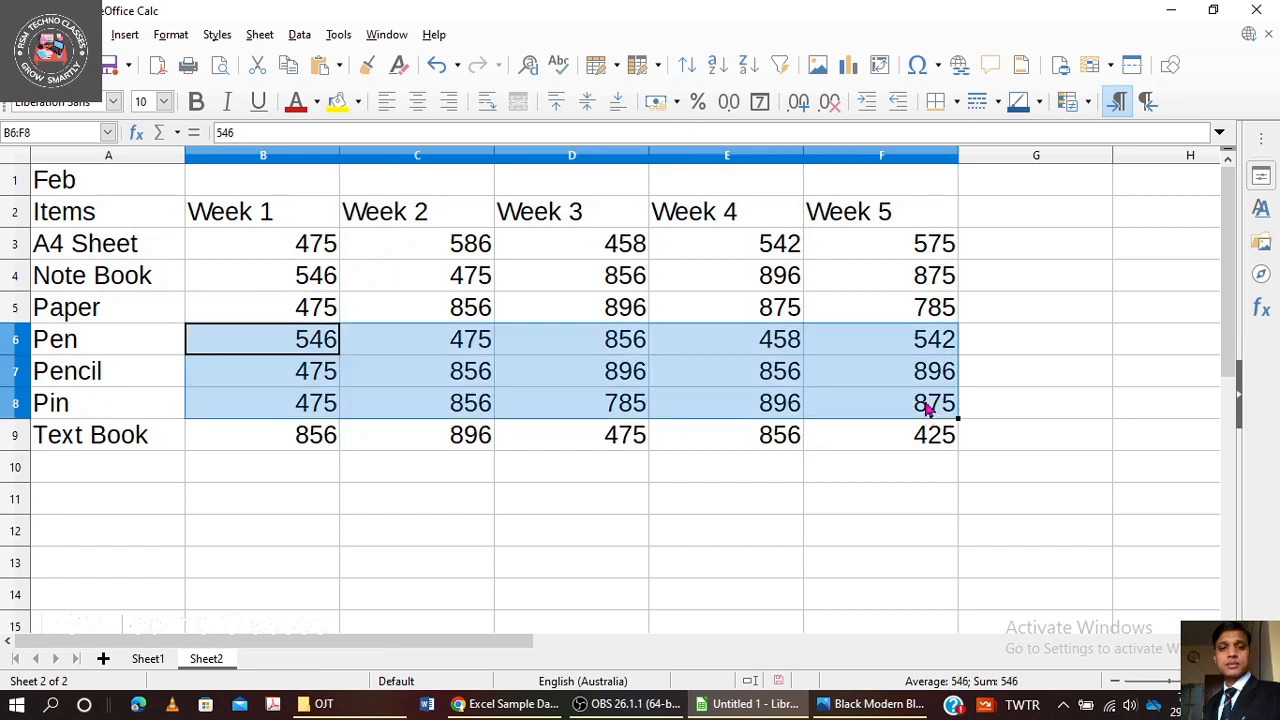
key("ctrl+c")
left_click(270, 246)
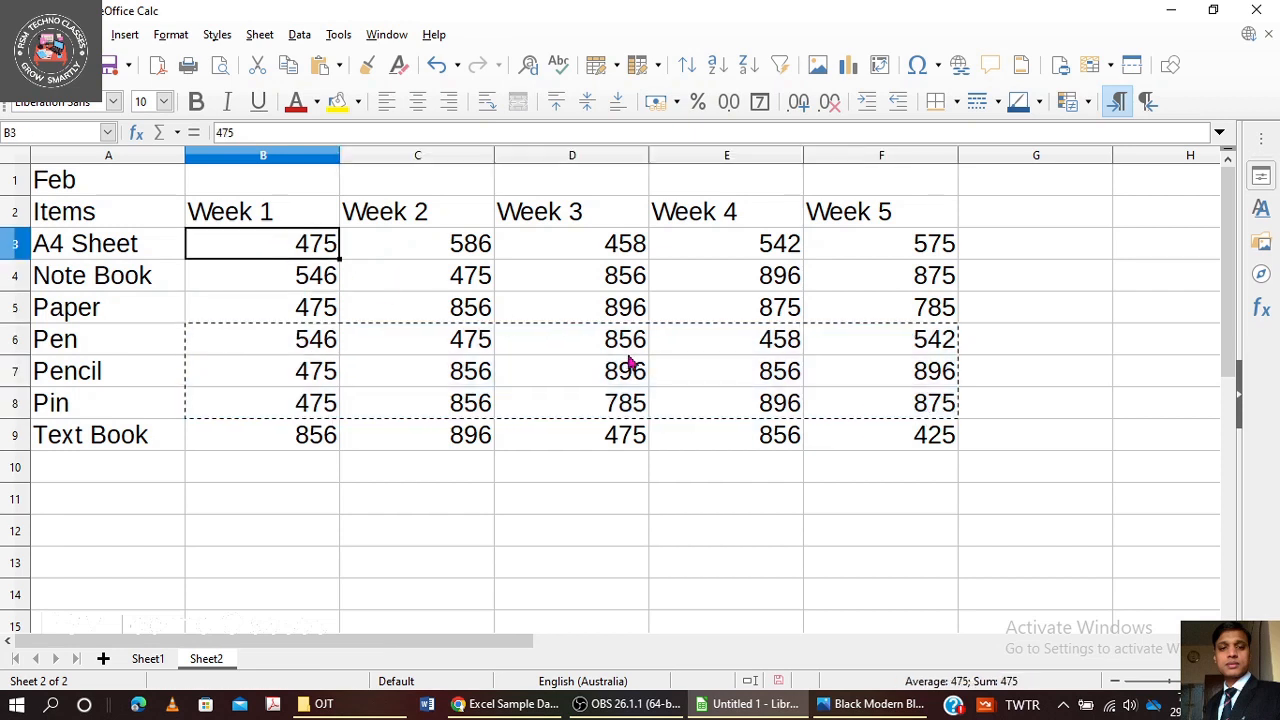
key("ctrl+v")
left_click(712, 401)
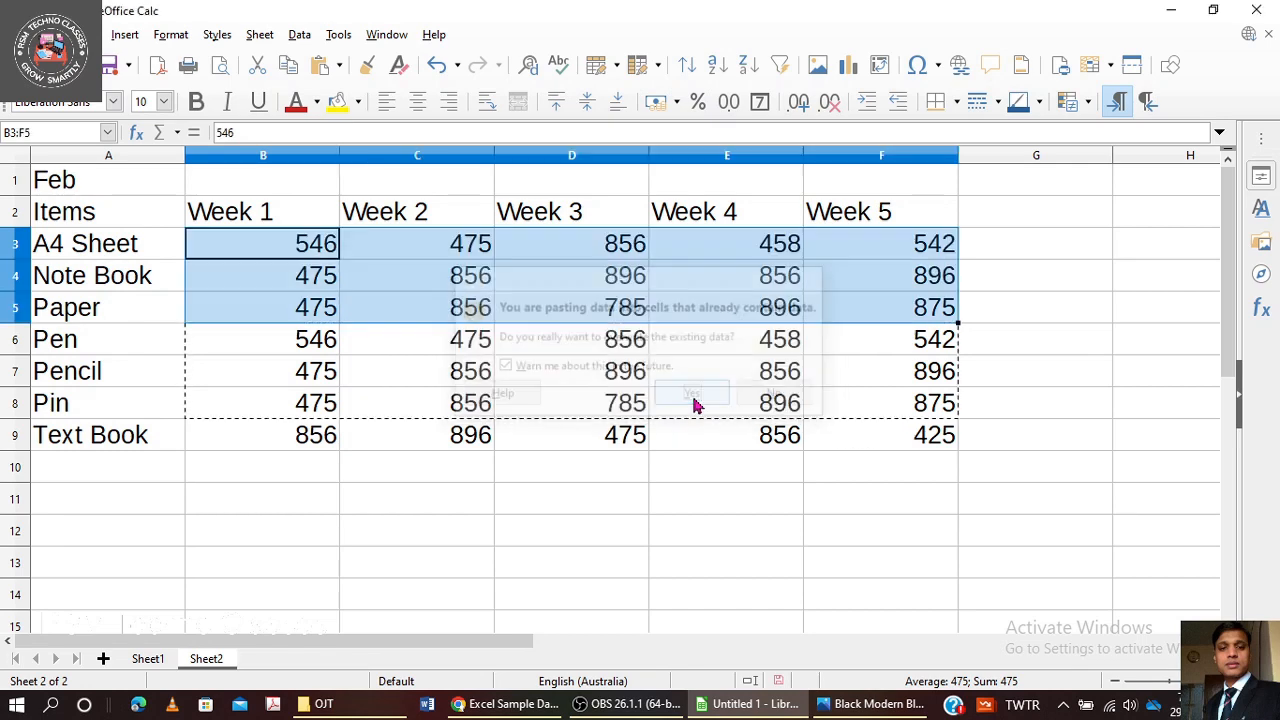
Copy the Pencil to Text Book figures B7:F9 over the rows starting at B6, overwriting the existing data.
left_click(310, 372)
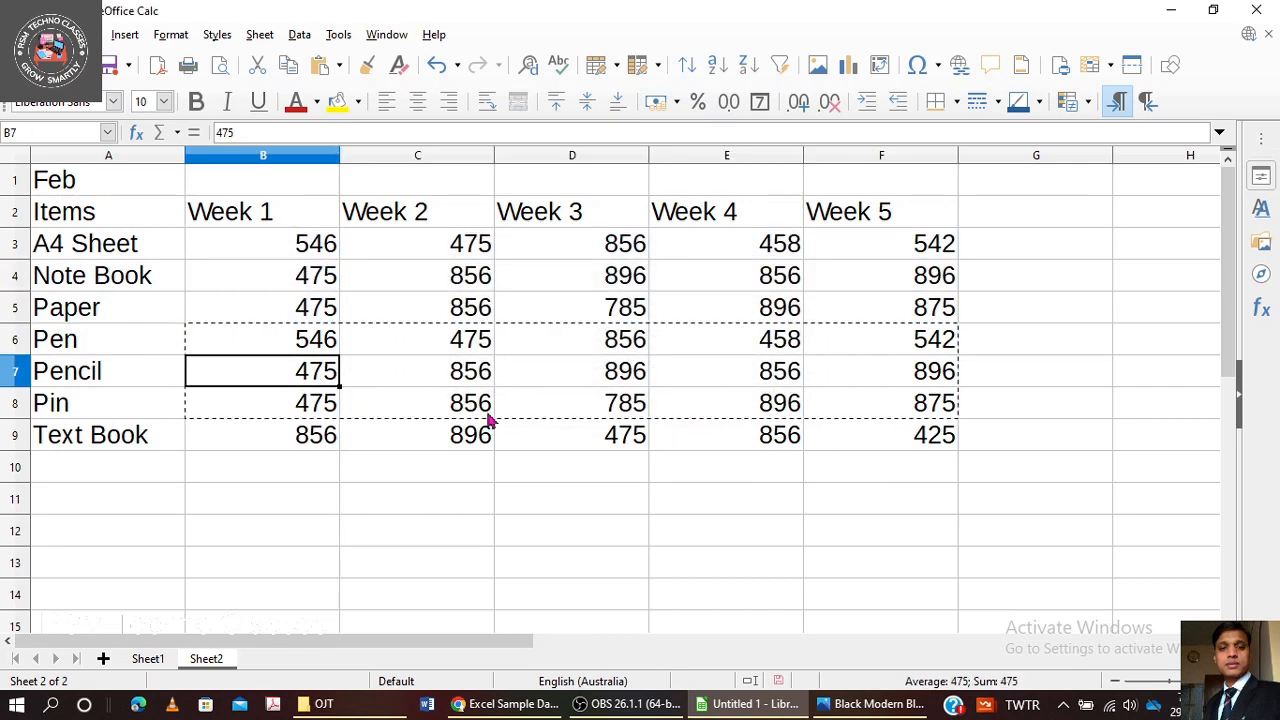
left_click(915, 442, "shift")
key("ctrl+c")
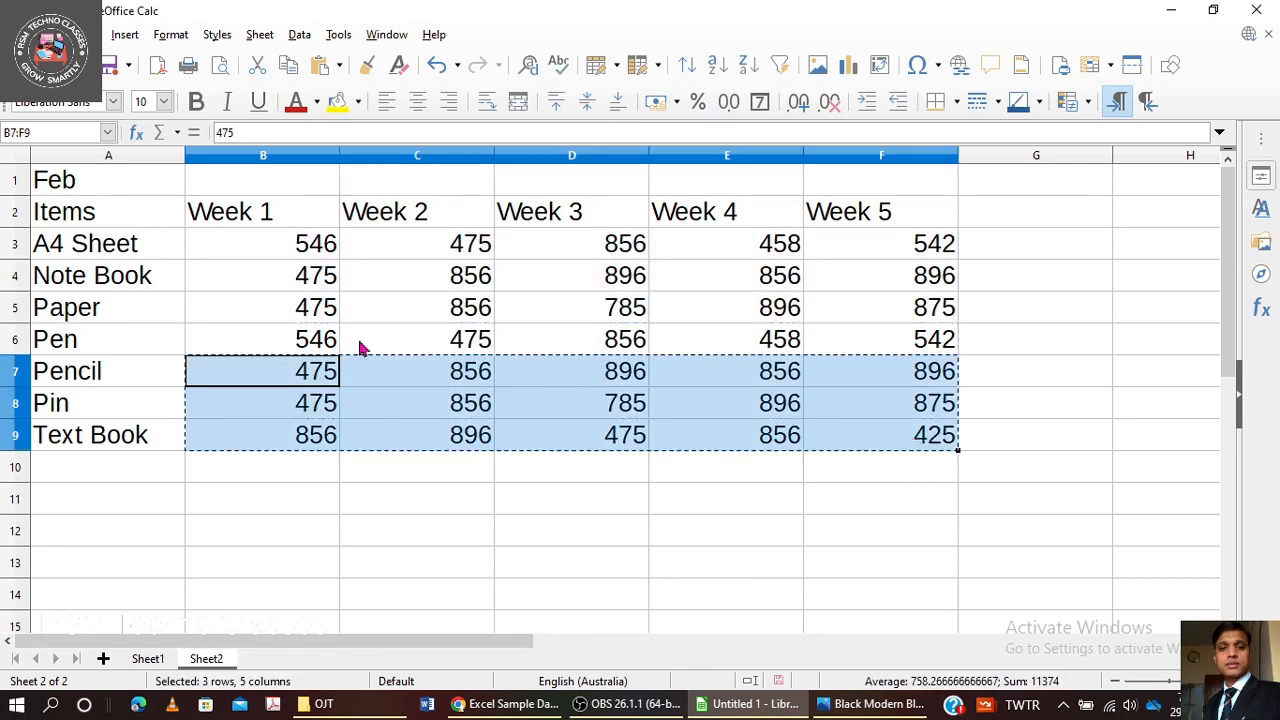
left_click(310, 341)
key("ctrl+v")
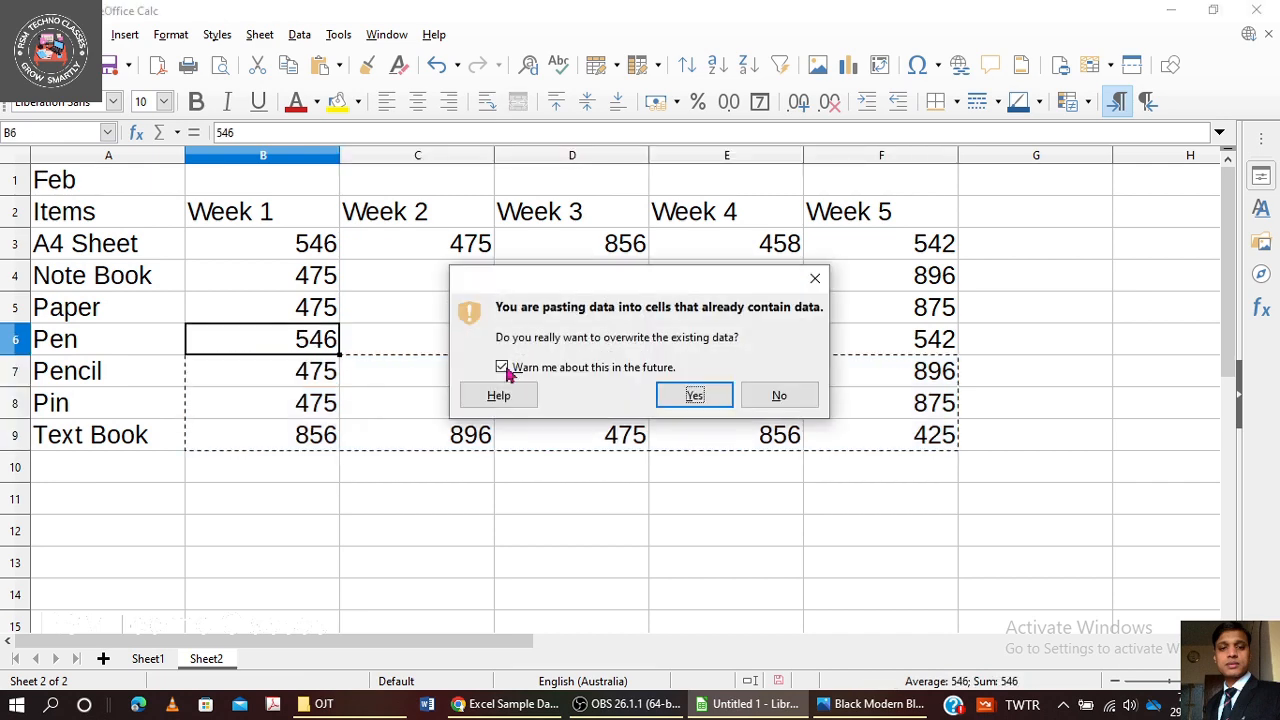
left_click(681, 401)
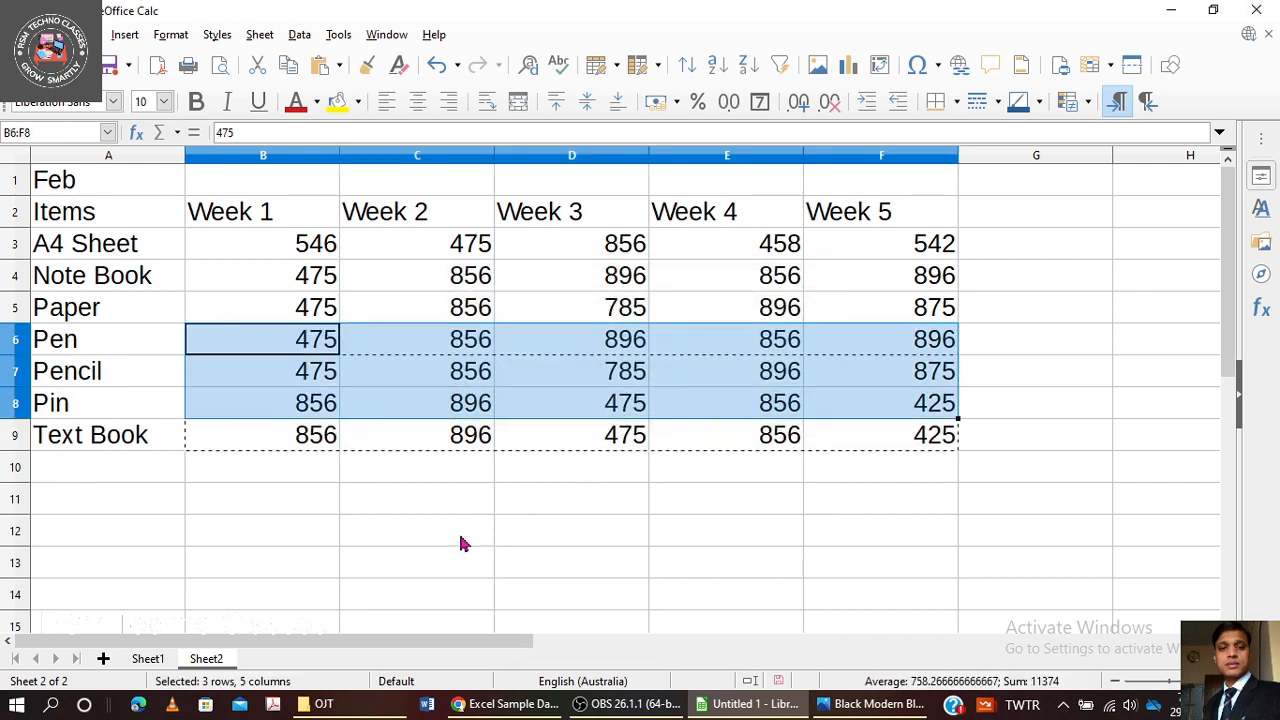
left_click(462, 543)
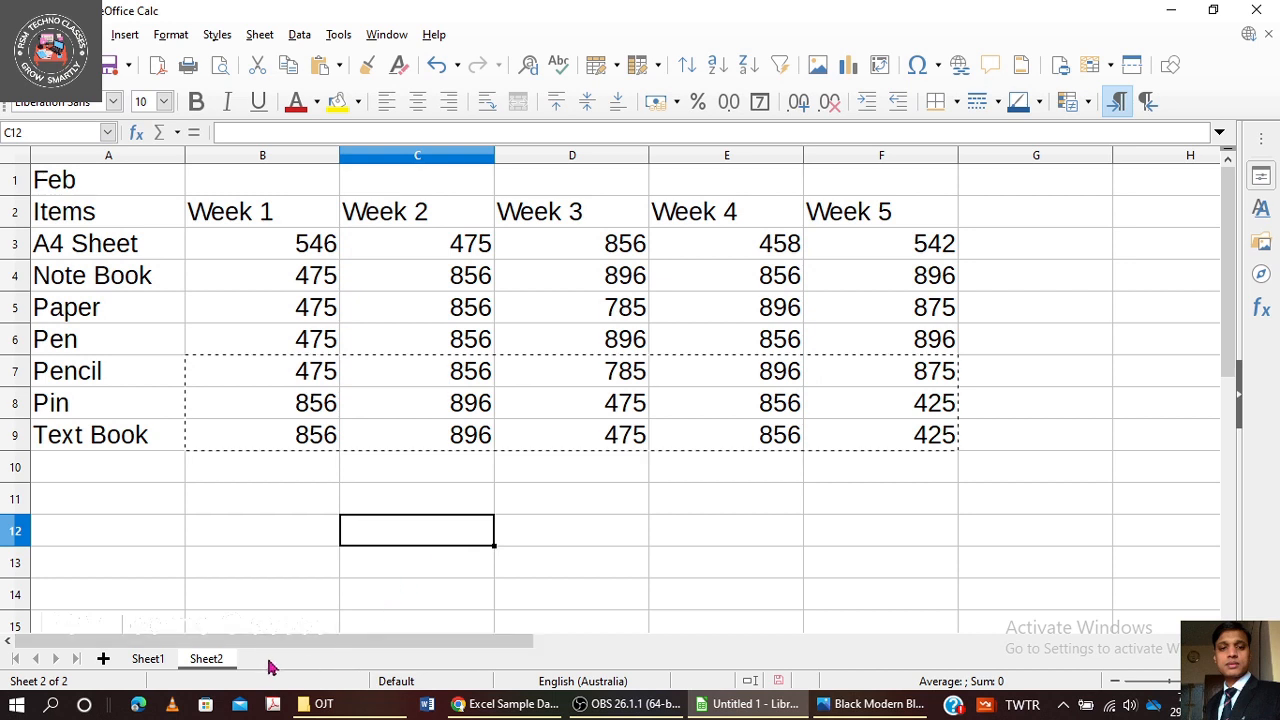
Add a third sheet to the workbook.
left_click(103, 658)
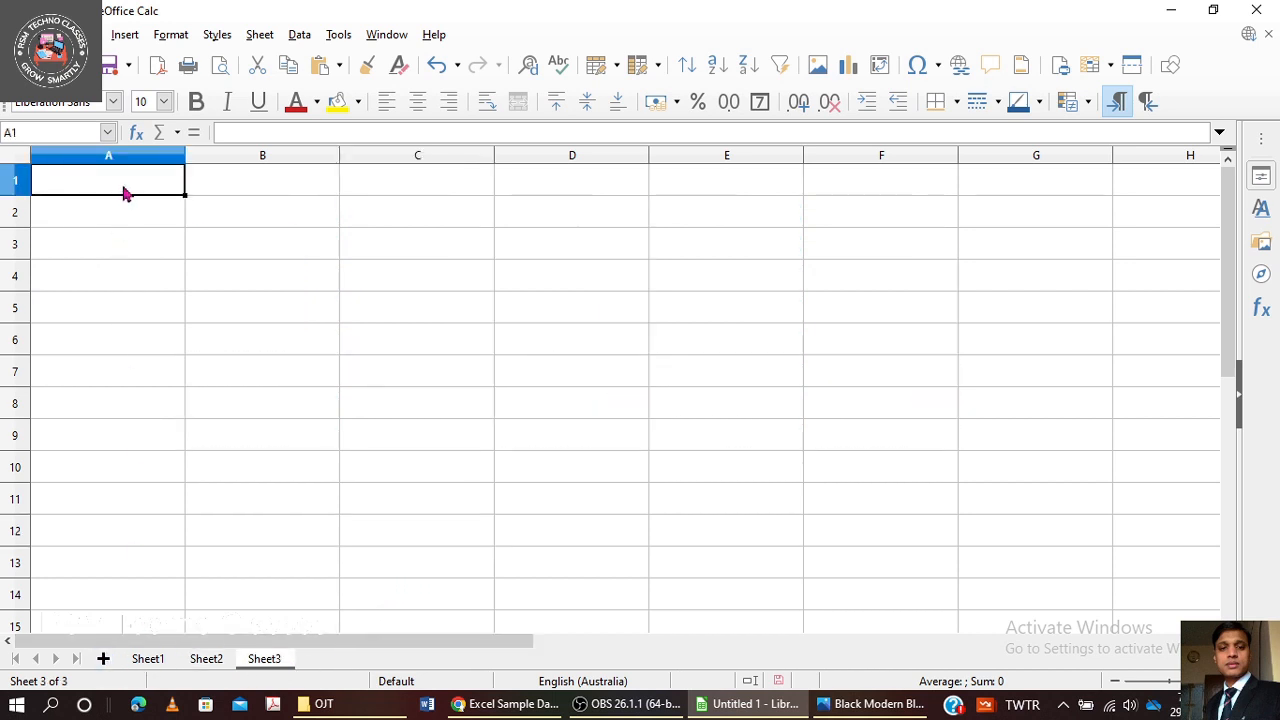
type("M")
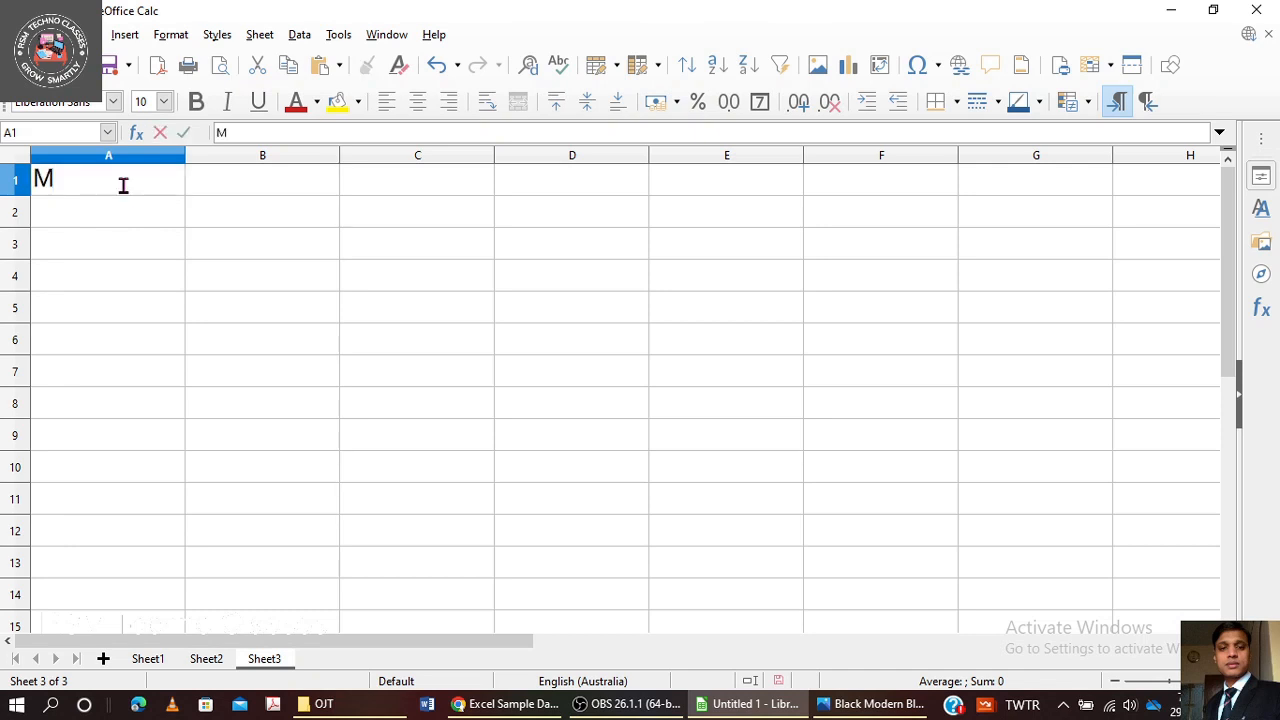
key("BackSpace")
key("Escape")
key("ctrl+v")
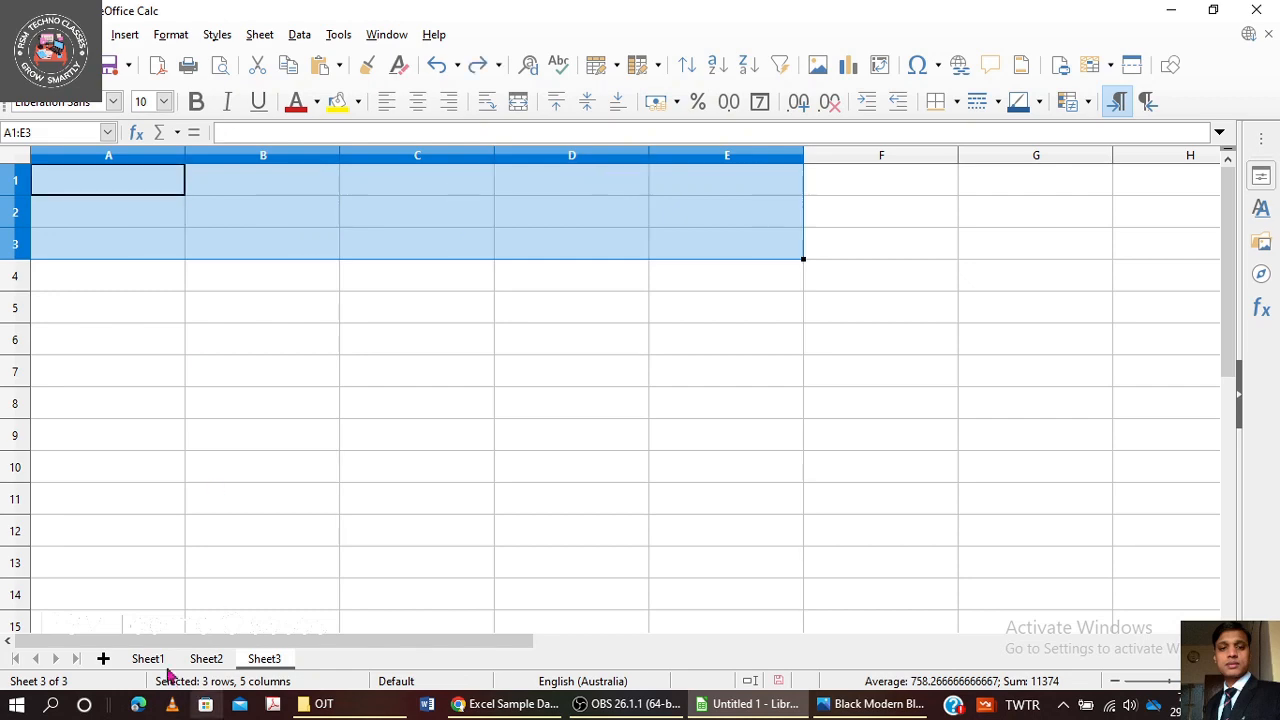
Copy the whole Feb table A1:F9 from Sheet2 and paste it at A1 of Sheet3.
left_click(210, 658)
left_click(68, 190)
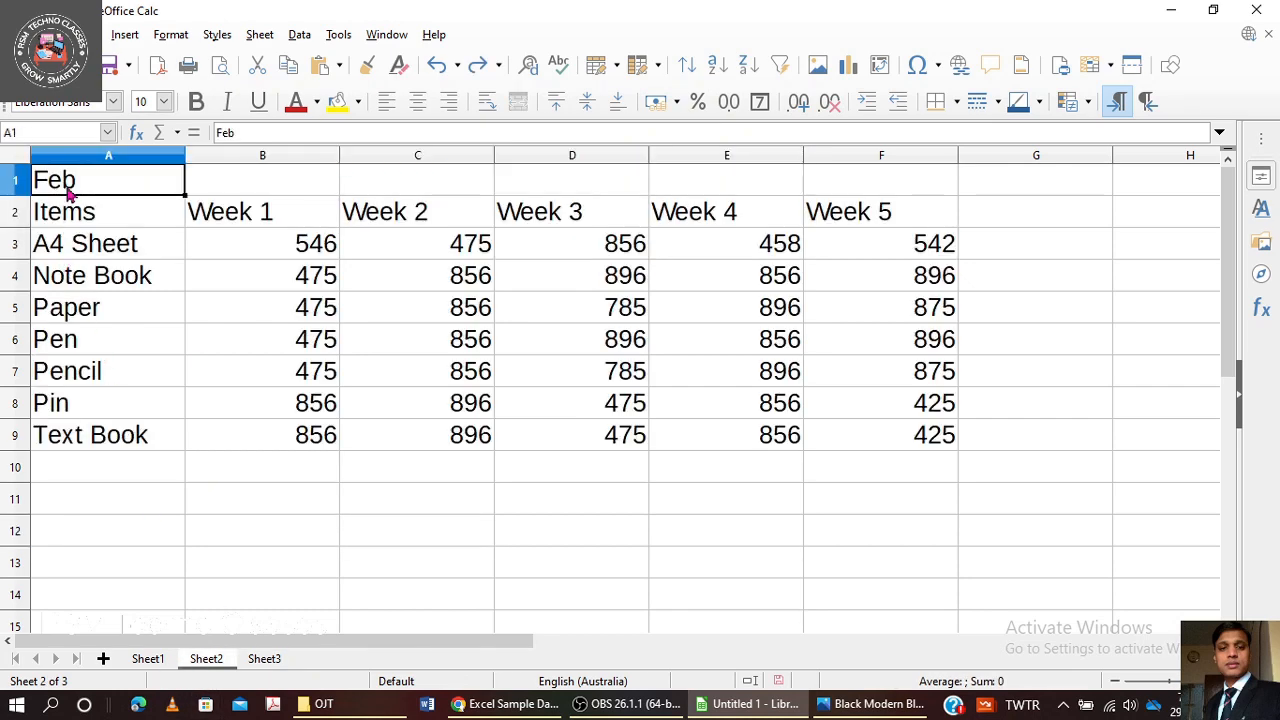
left_click(930, 434, "shift")
key("ctrl+c")
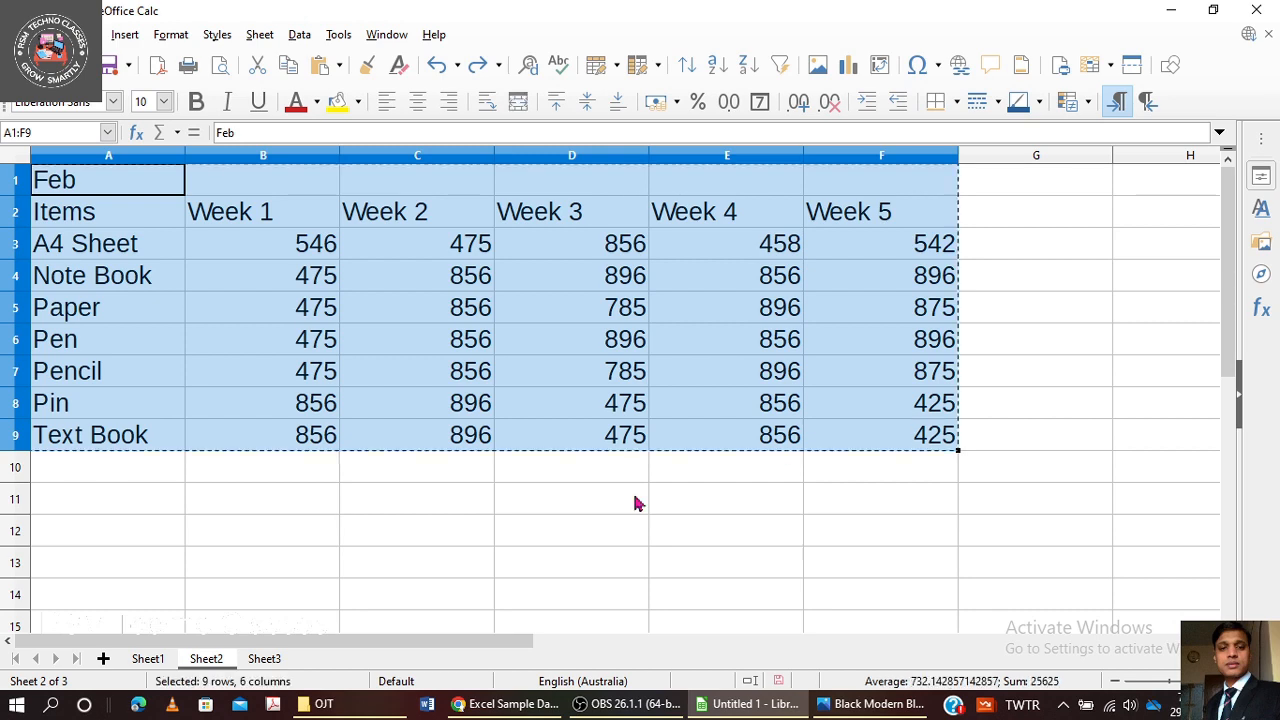
left_click(266, 660)
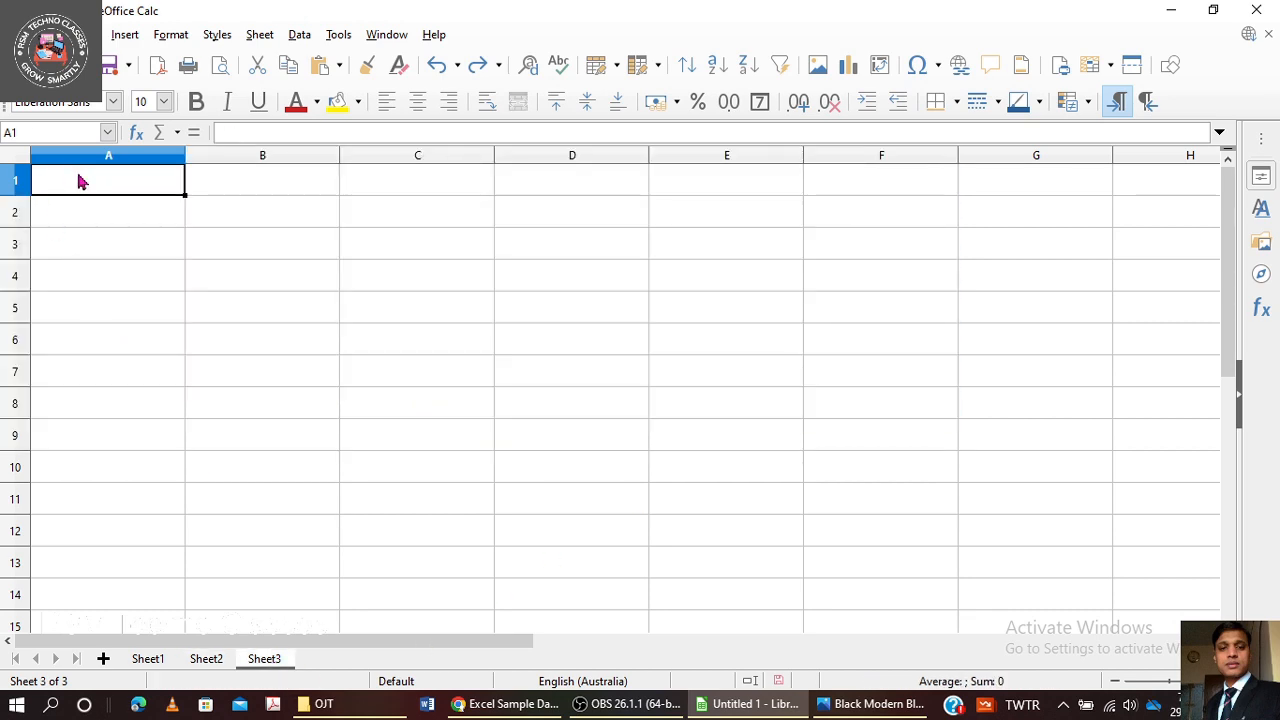
key("ctrl+v")
Change the month heading in A1 of Sheet3 to March.
left_click(83, 185)
double_click(85, 182)
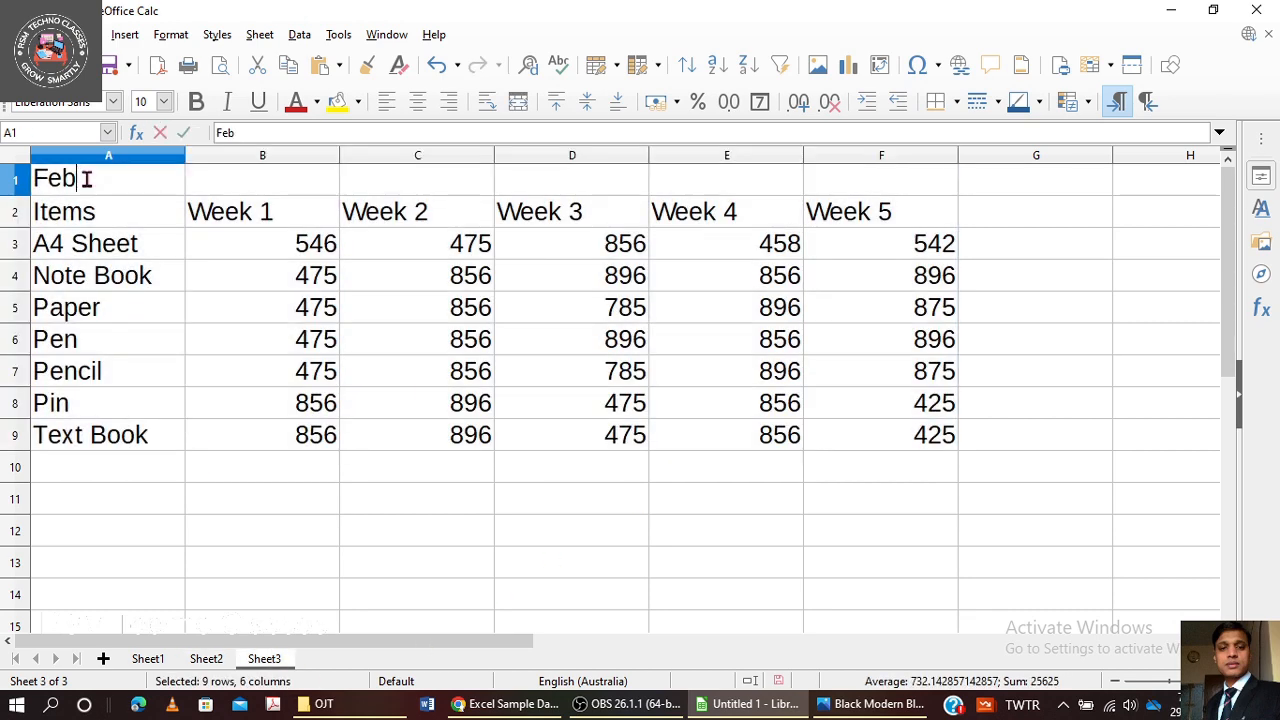
key("BackSpace")
key("BackSpace")
key("BackSpace")
type("March")
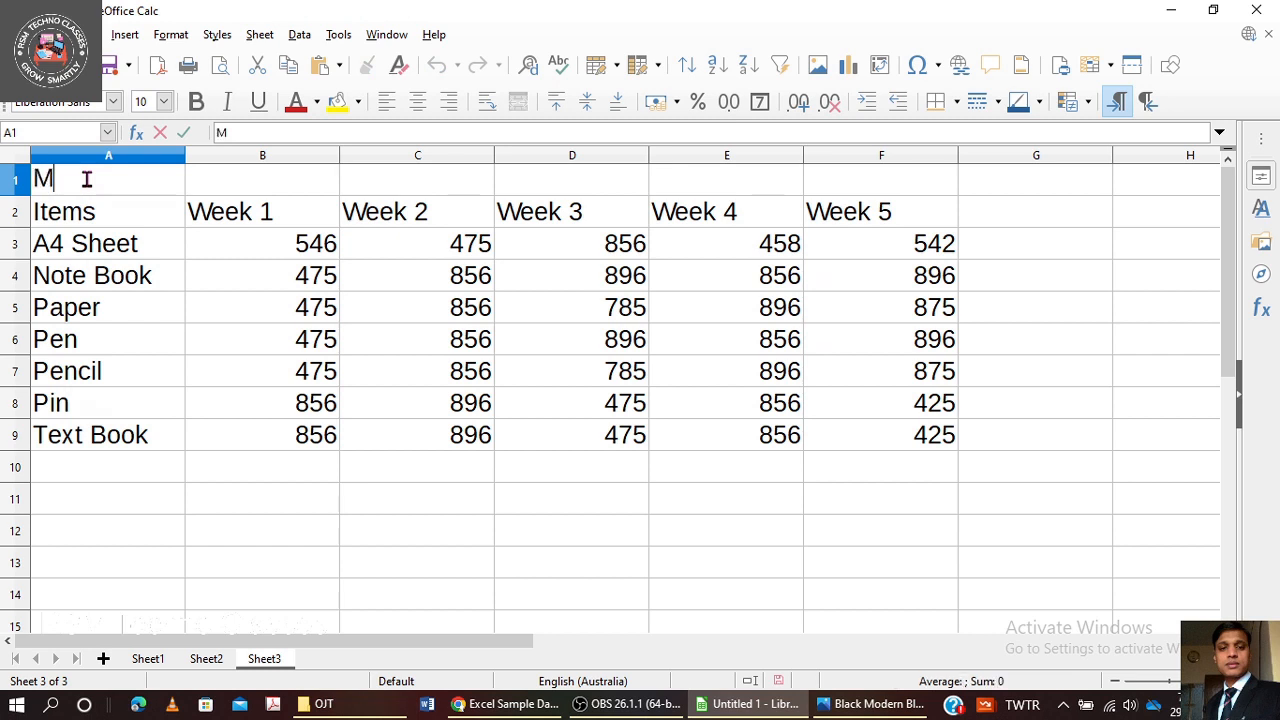
left_click(292, 283)
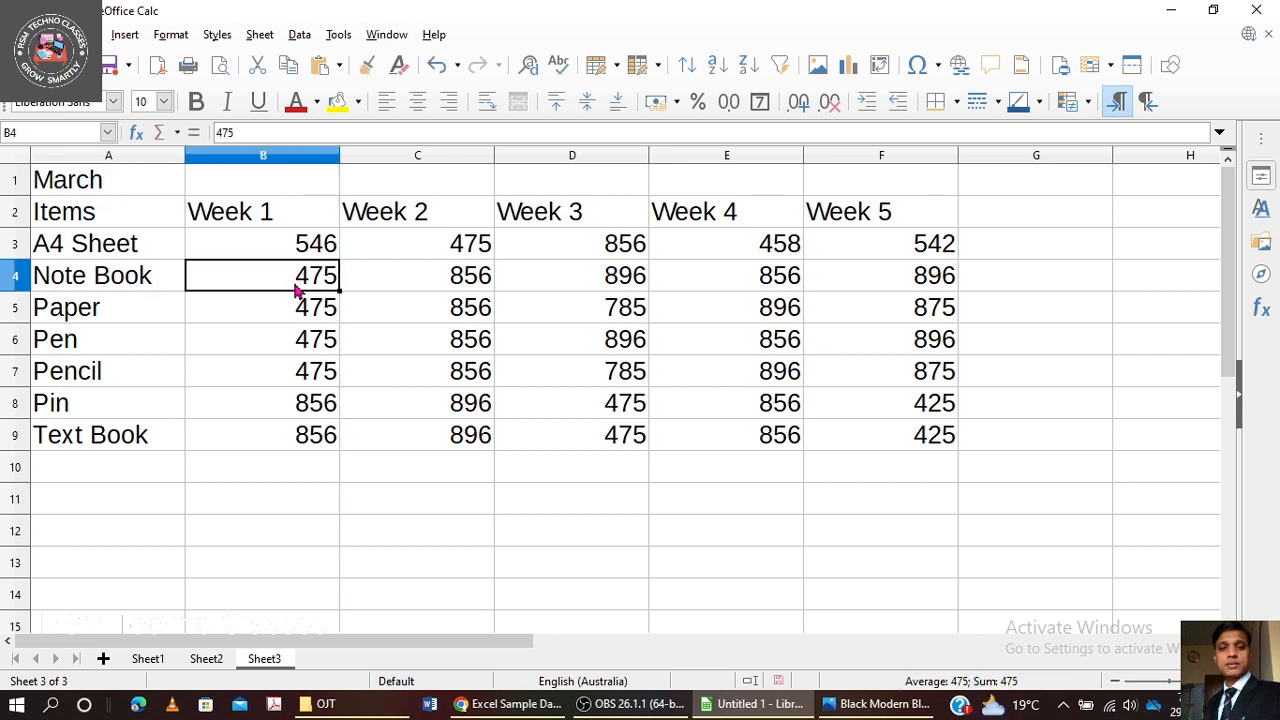
Copy the March figures for Pen to Pin, B6:F8, over the rows starting at B4, overwriting the existing data.
left_click(303, 412)
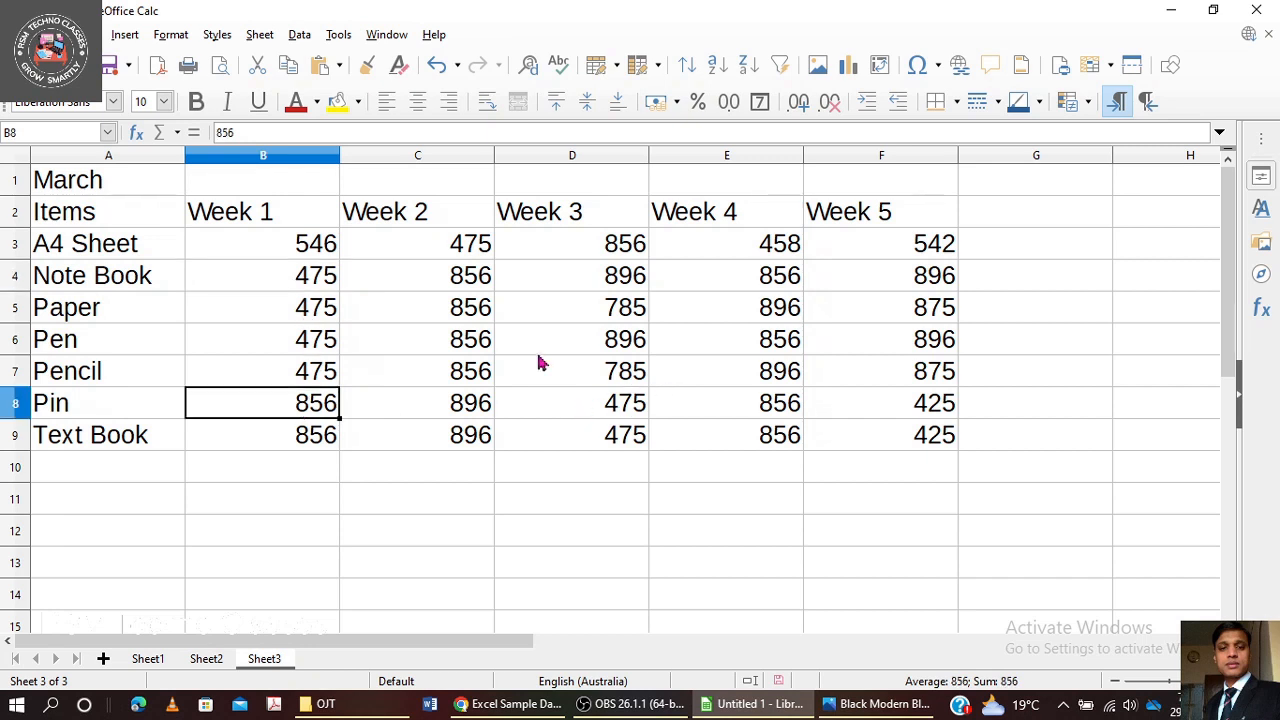
left_click(306, 340)
left_click(925, 405, "shift")
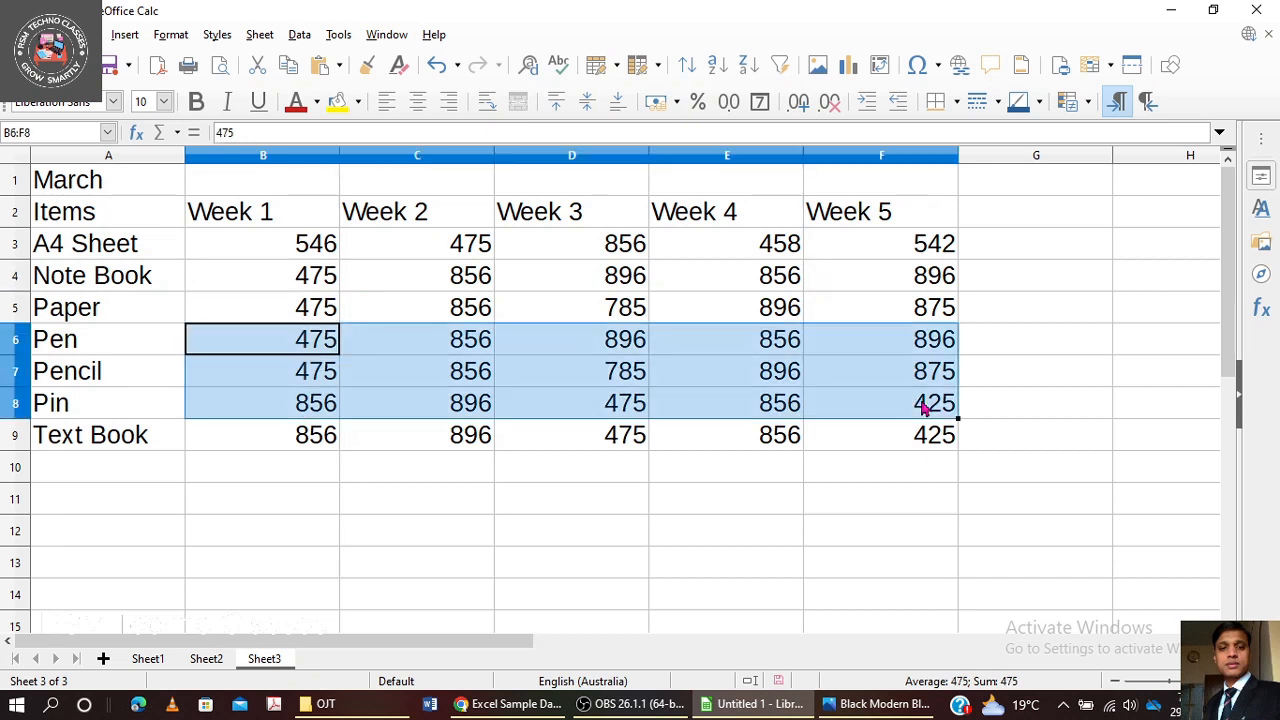
key("ctrl+c")
left_click(320, 276)
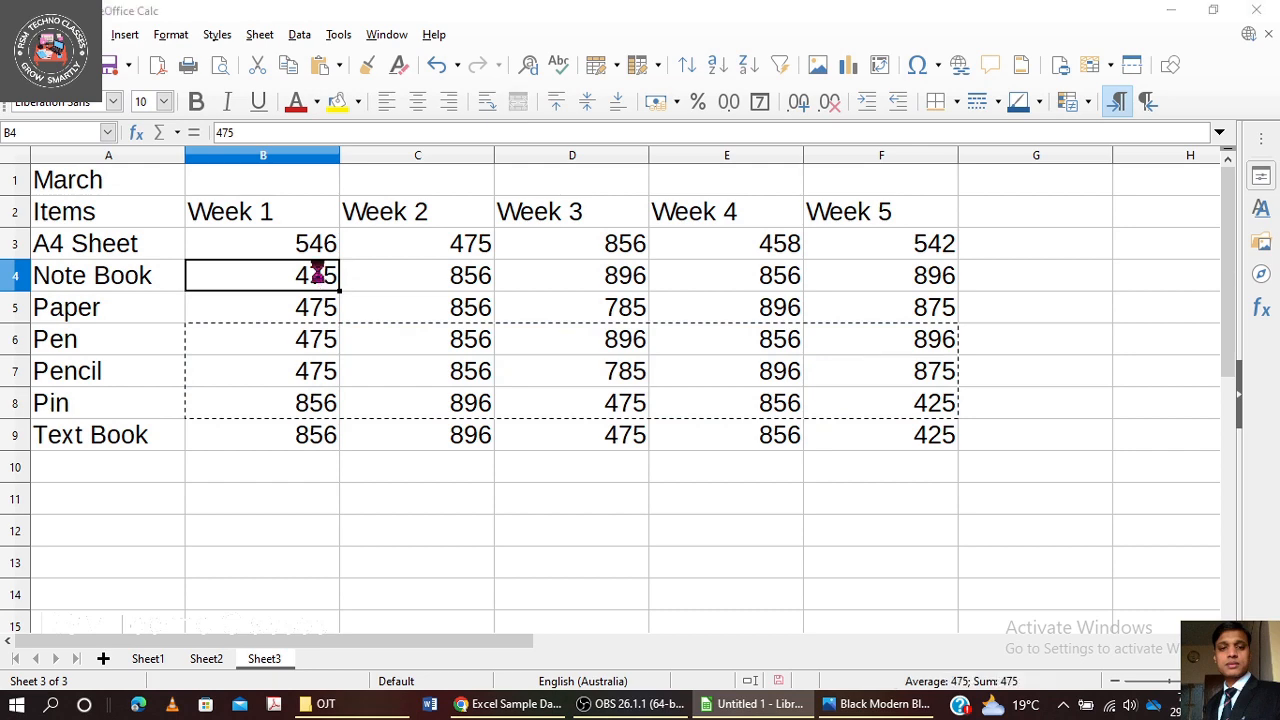
key("ctrl+v")
left_click(691, 394)
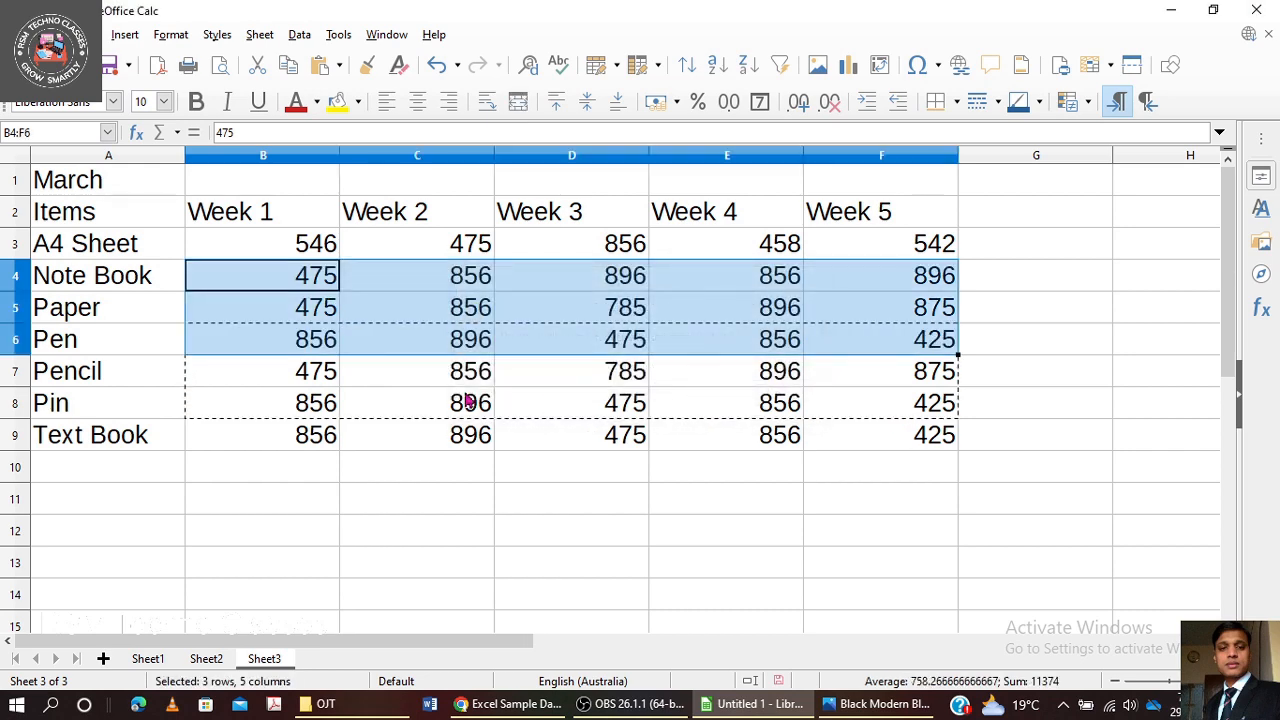
Copy the March figures for A4 Sheet to Pen, B3:F6, over the rows starting at B6, overwriting the existing data.
left_click(305, 250)
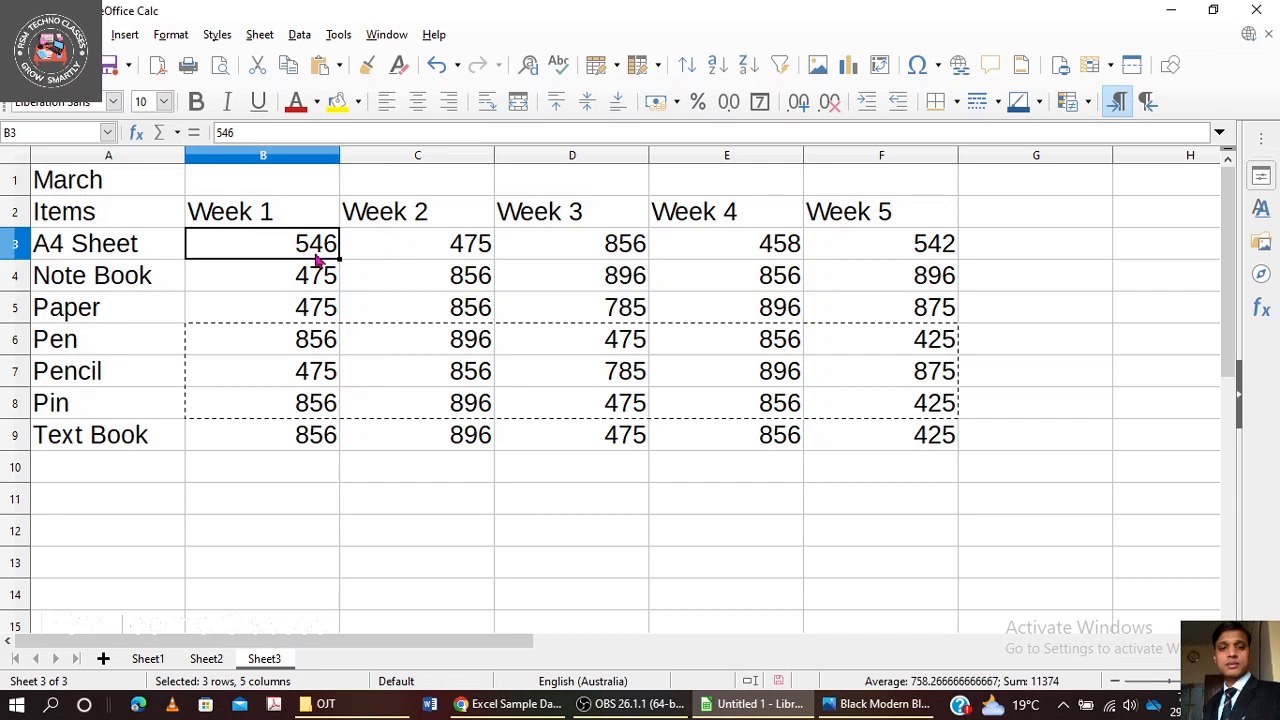
left_click(928, 342, "shift")
key("ctrl+c")
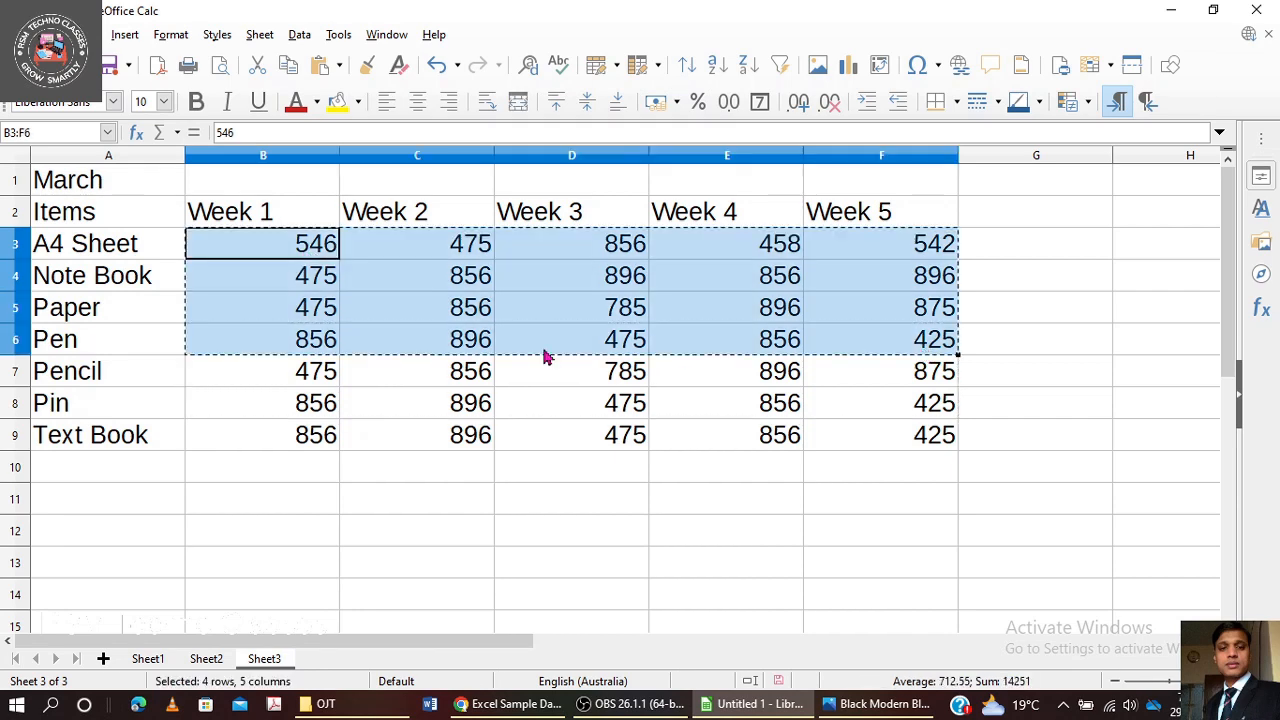
left_click(282, 322)
left_click(281, 340)
key("ctrl+v")
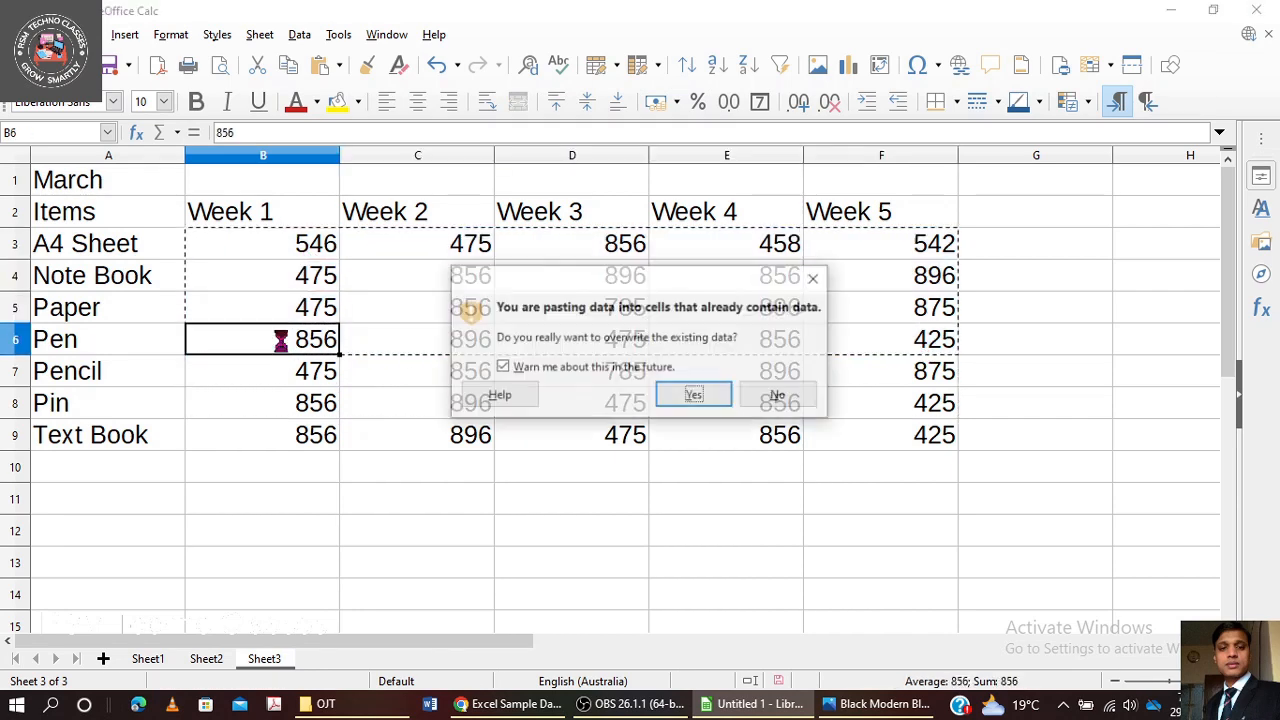
left_click(697, 394)
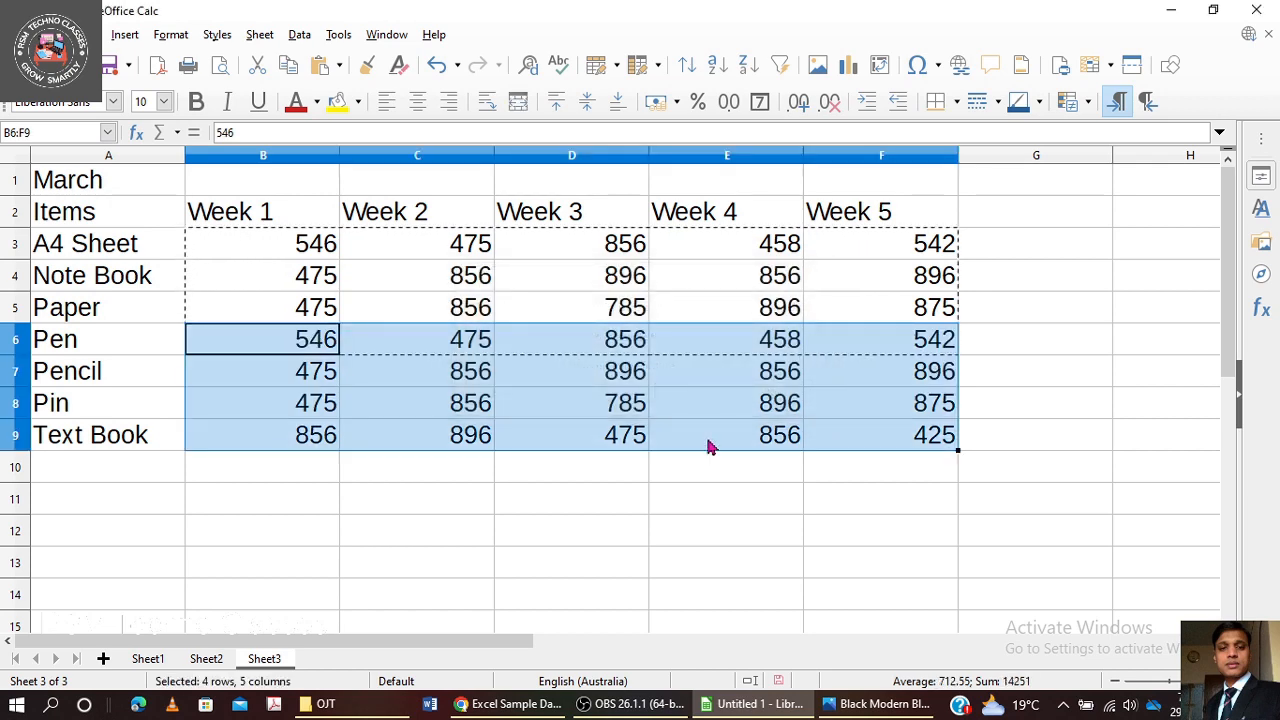
left_click(770, 534)
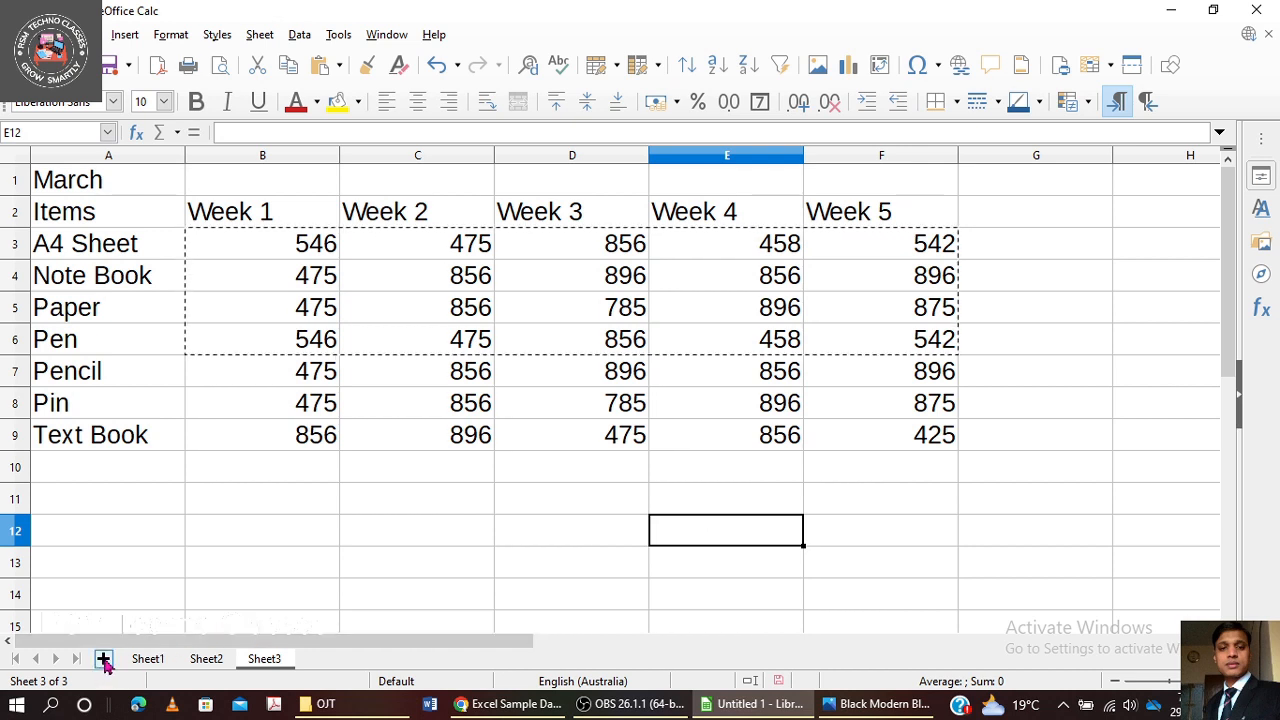
Add a new sheet, Sheet4, after Sheet3 and start a data consolidation there using the Sum function.
left_click(103, 659)
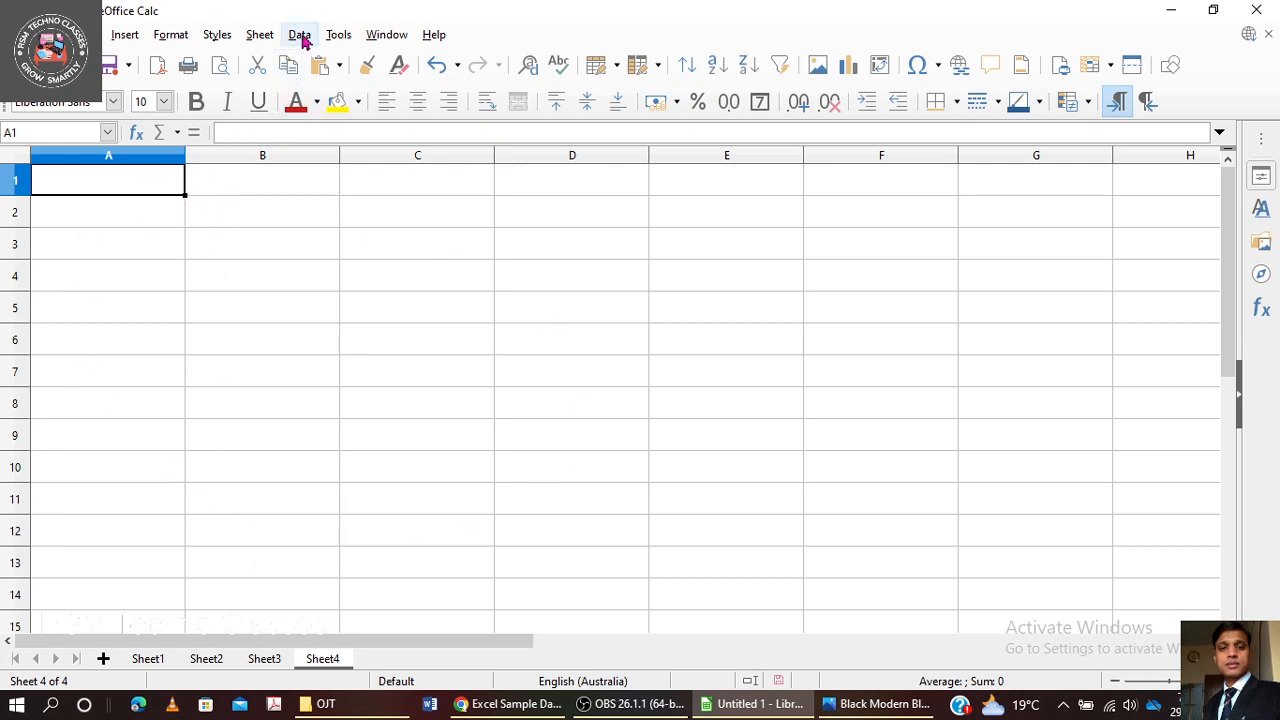
left_click(300, 36)
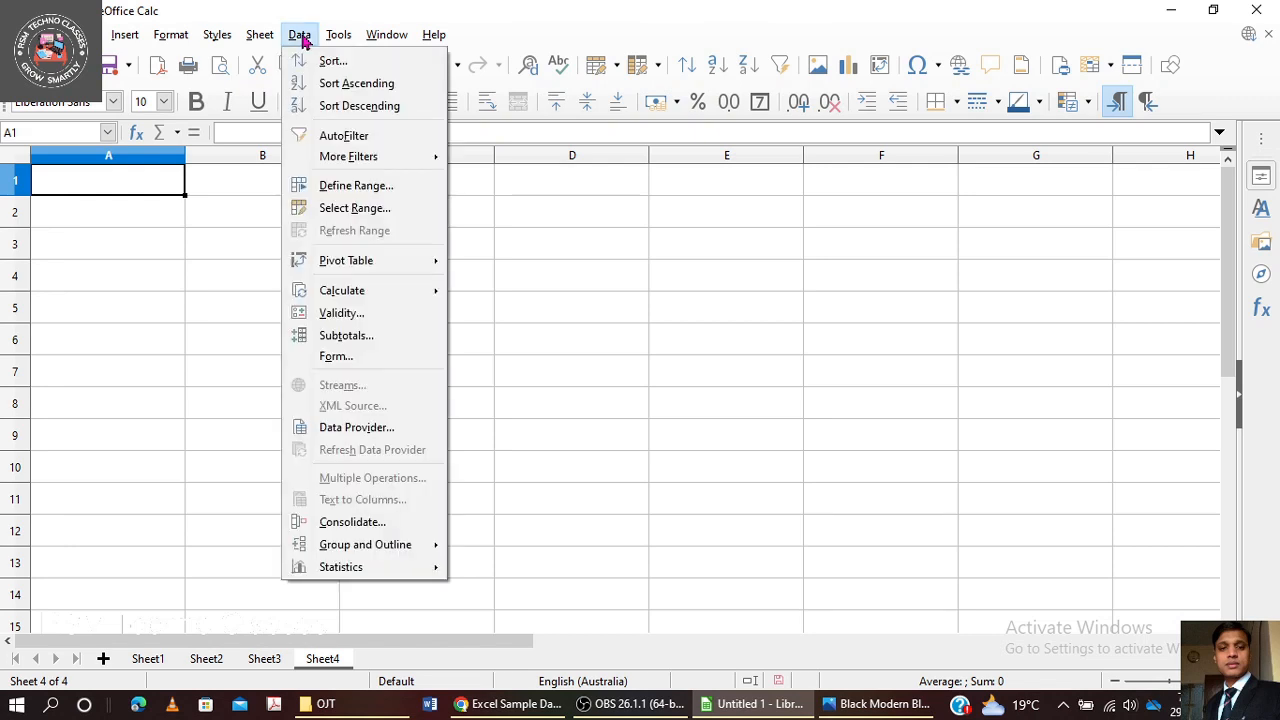
left_click(352, 522)
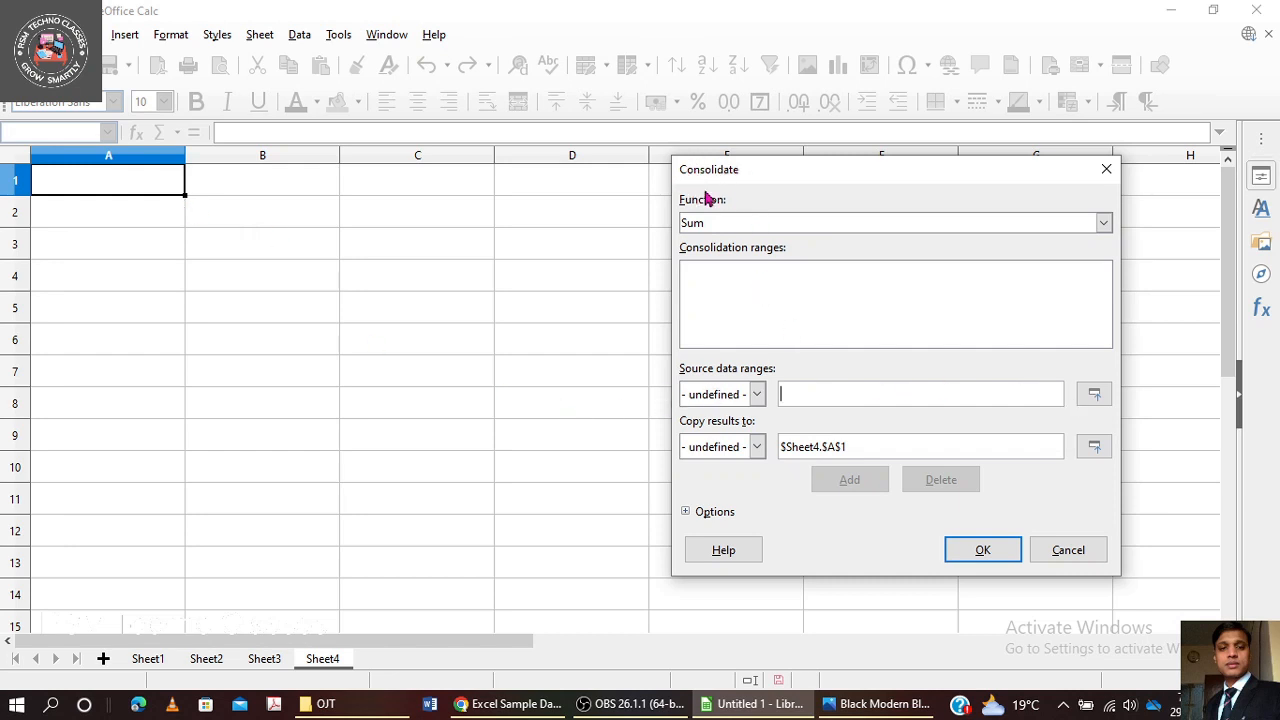
left_click(1103, 224)
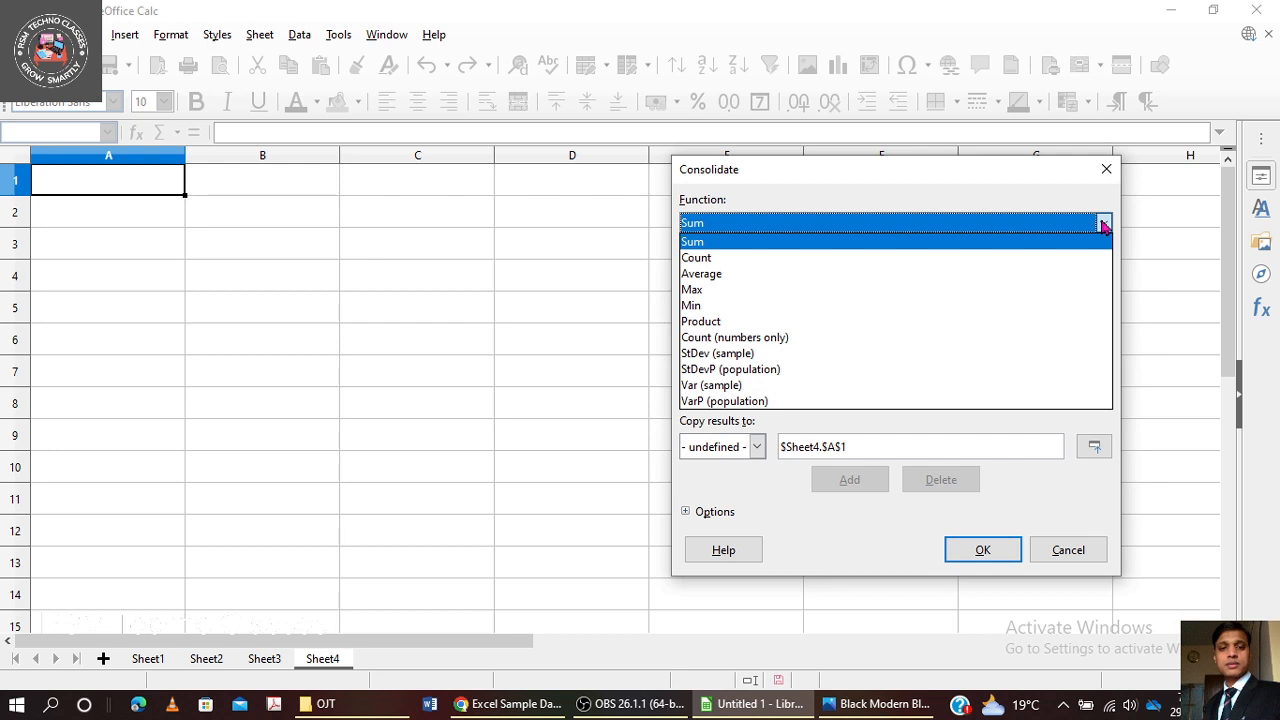
left_click(765, 231)
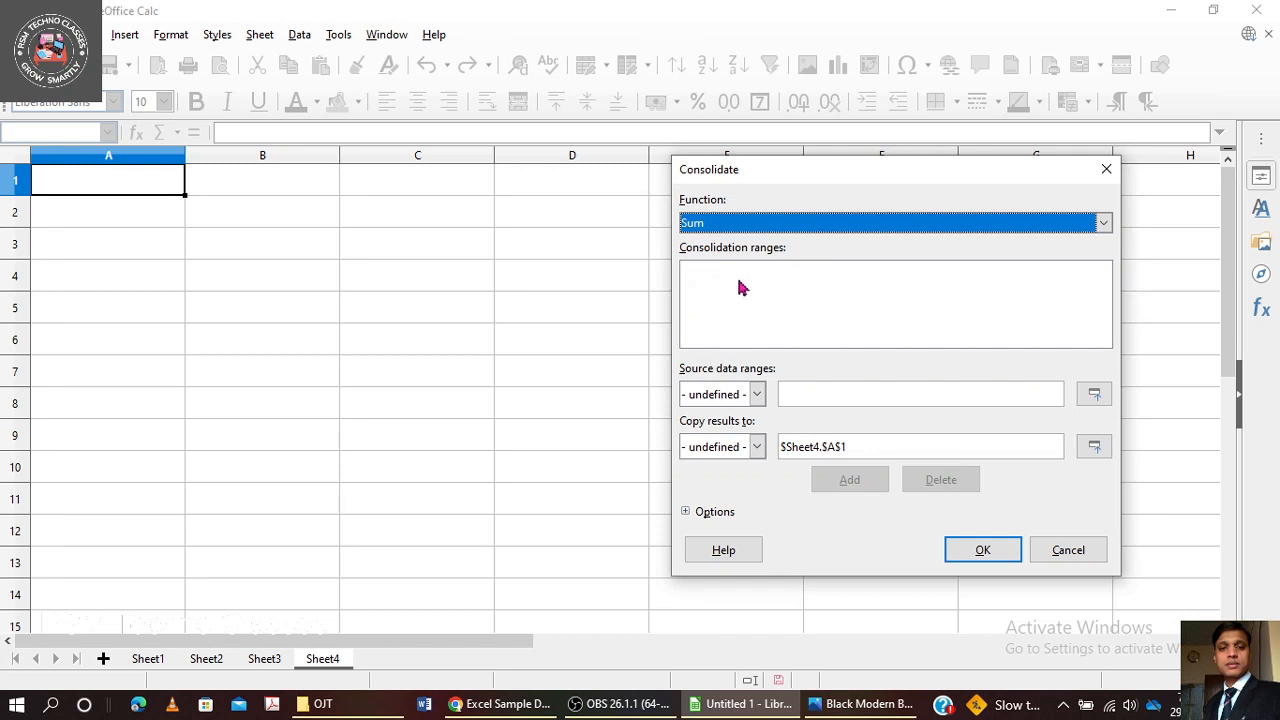
Add the January table, Sheet1 range D2:I9 including its headings, to the consolidation ranges.
left_click(758, 395)
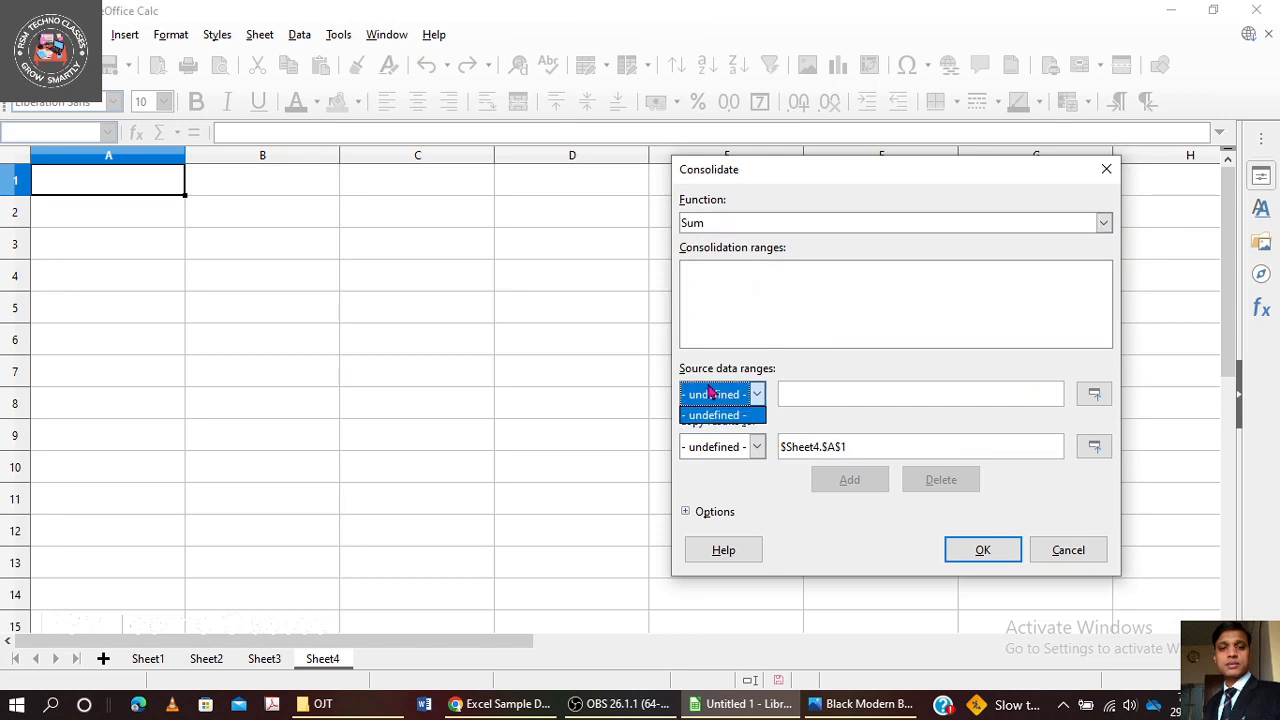
left_click(758, 395)
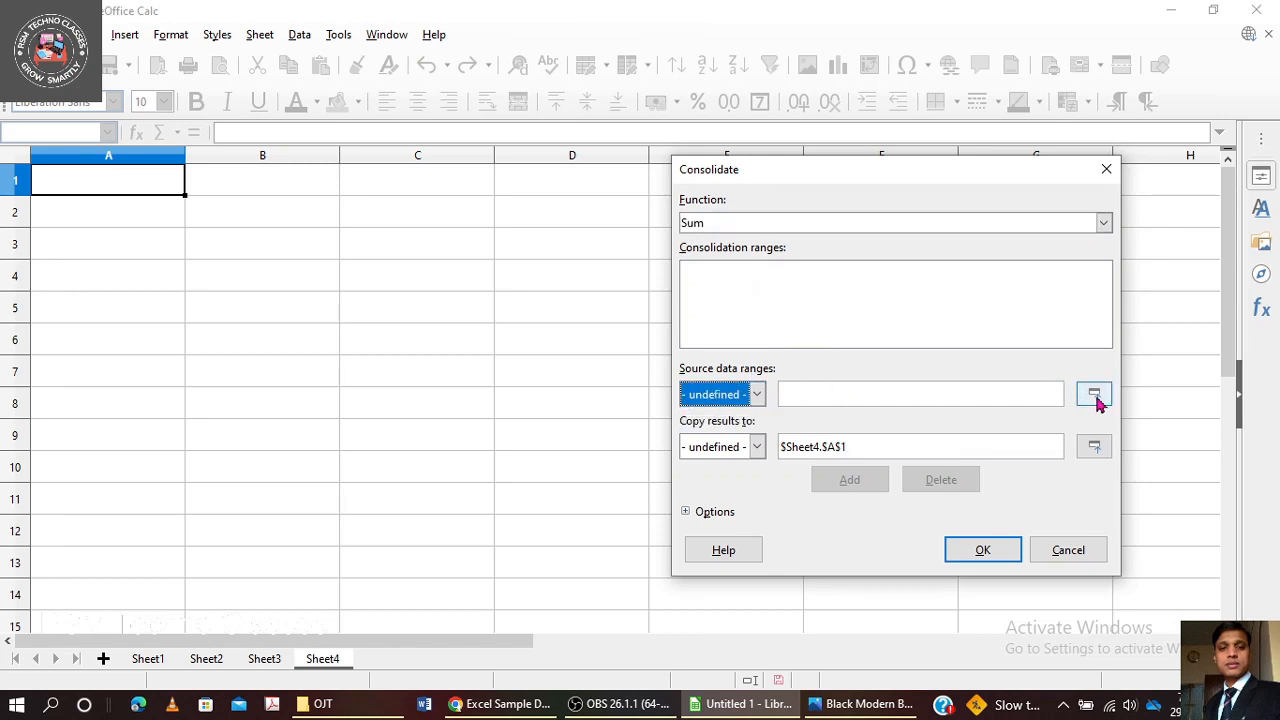
left_click(1096, 398)
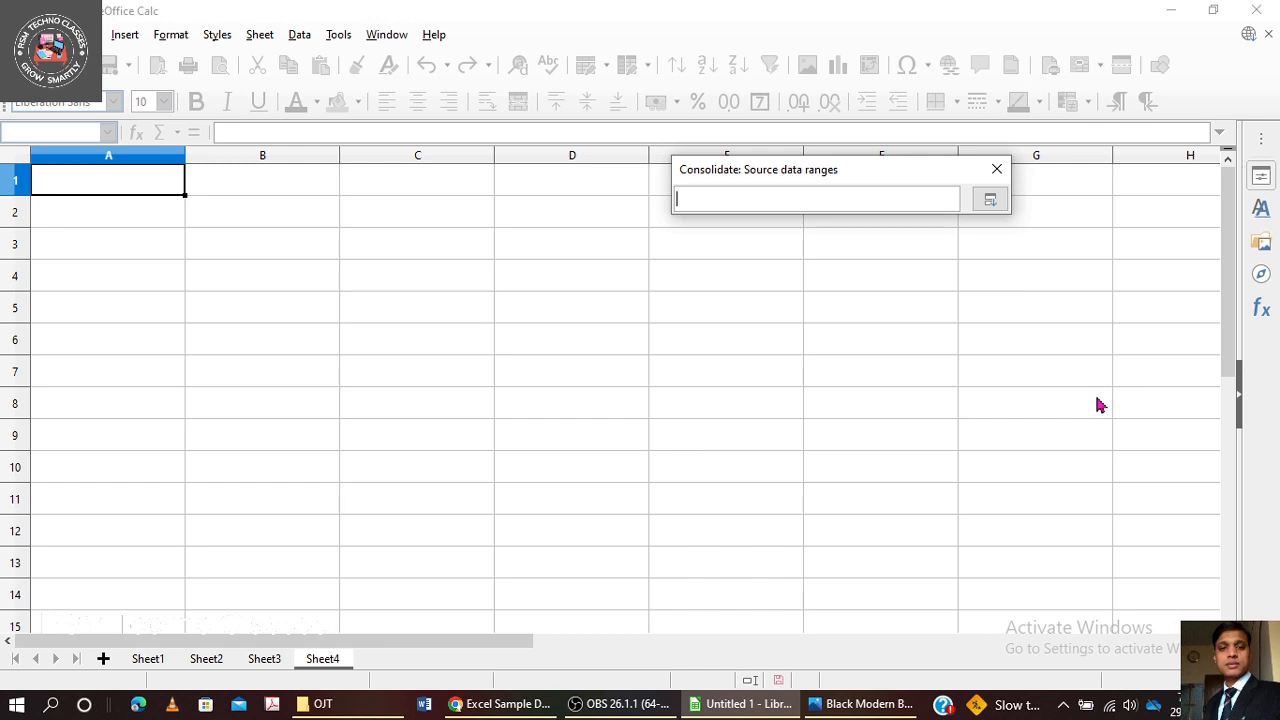
left_click(147, 660)
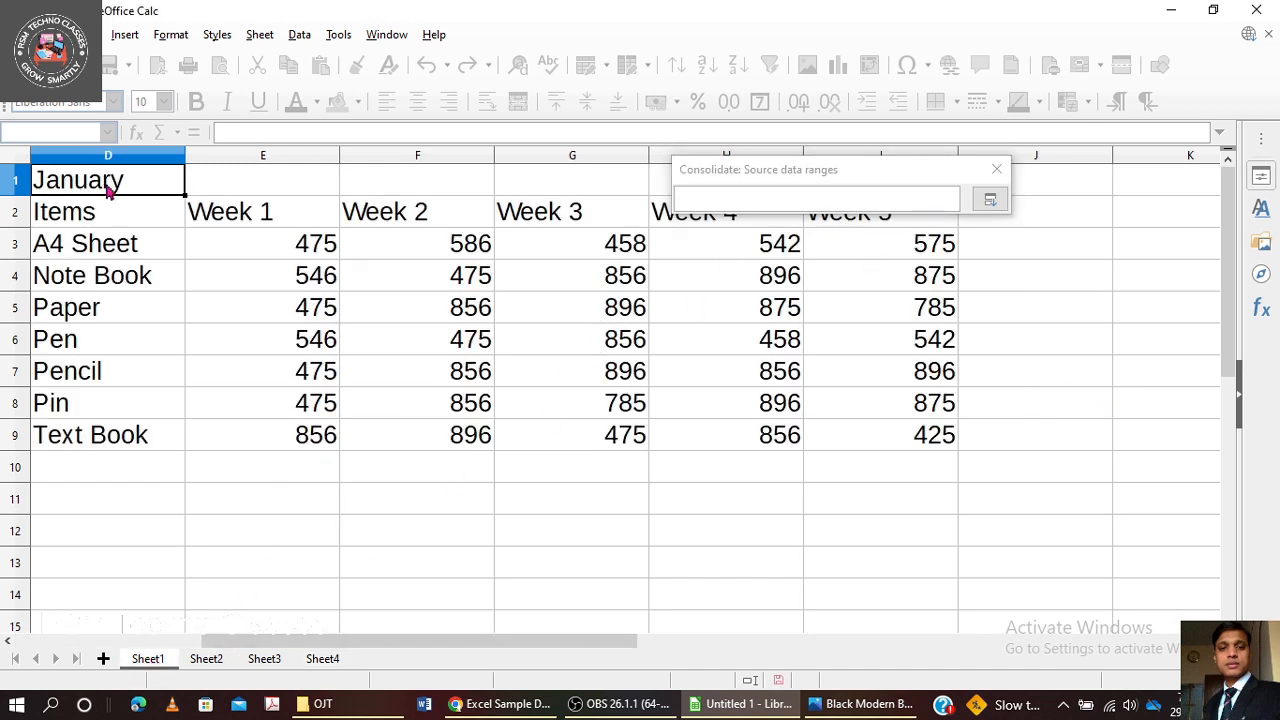
left_click_drag(62, 220, 874, 437)
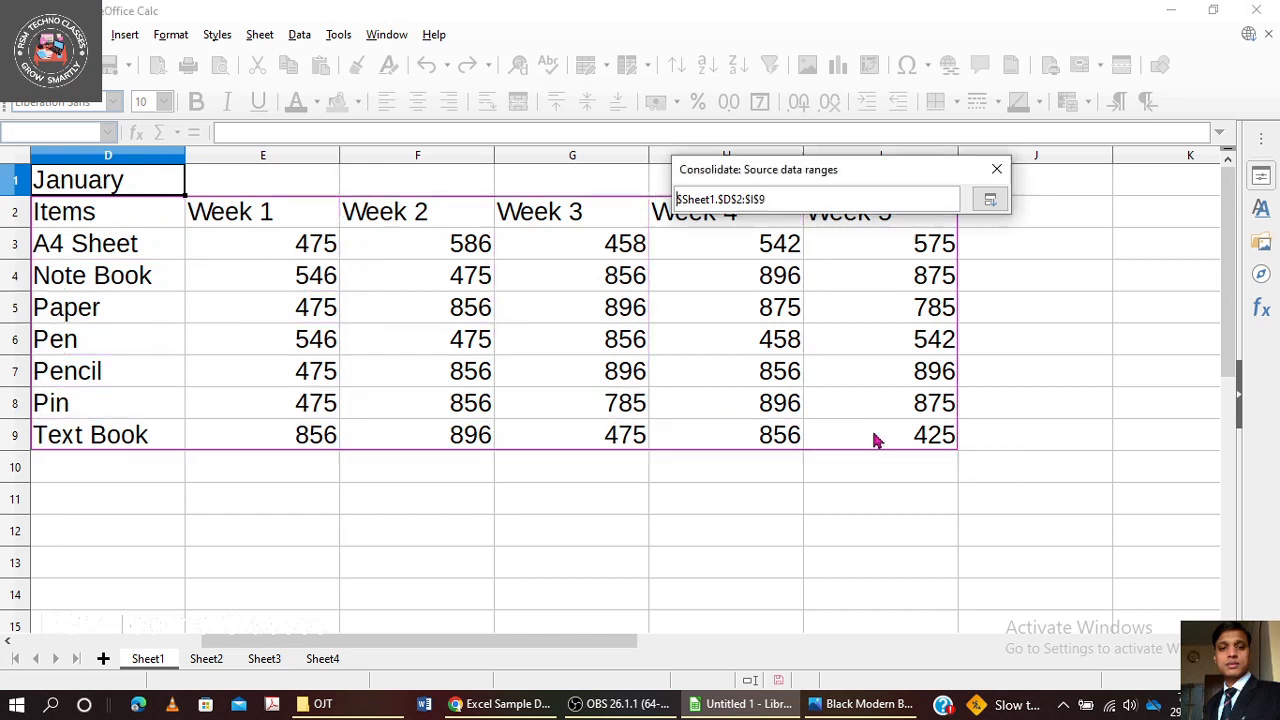
left_click(988, 202)
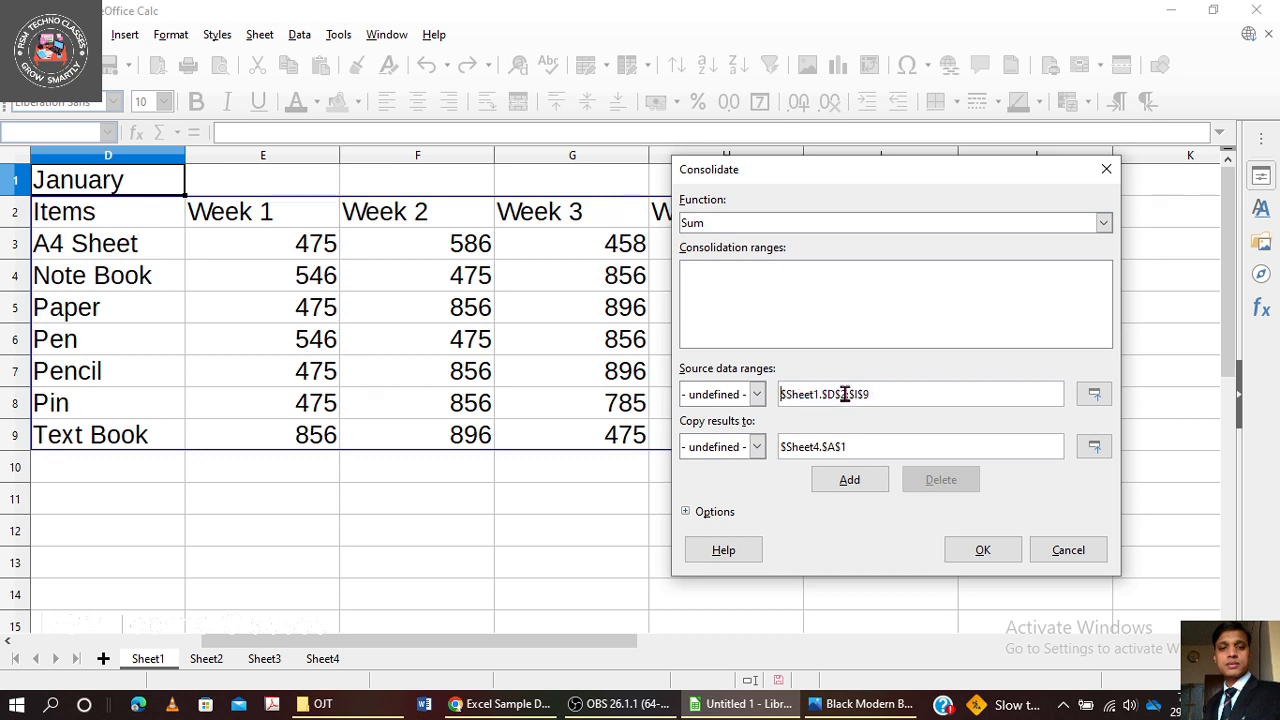
left_click(852, 481)
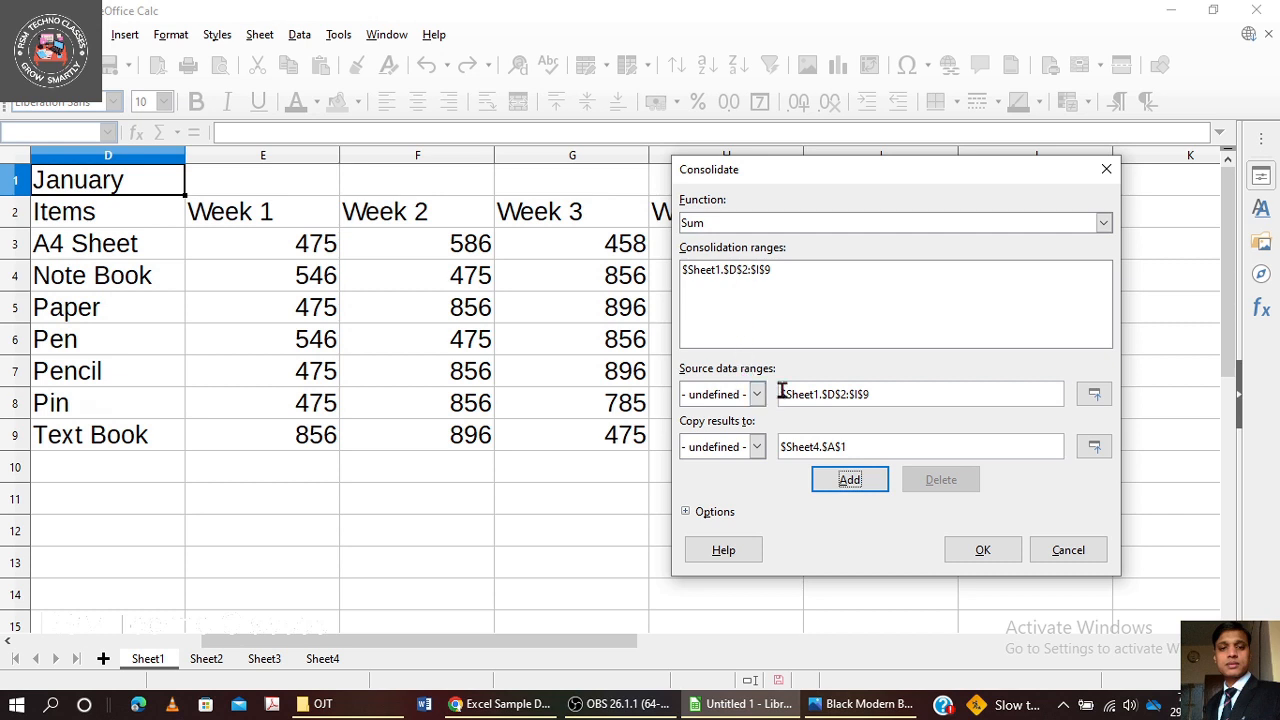
Add the Feb table, Sheet2 range A2:F9 including its headings, to the consolidation ranges.
left_click(207, 659)
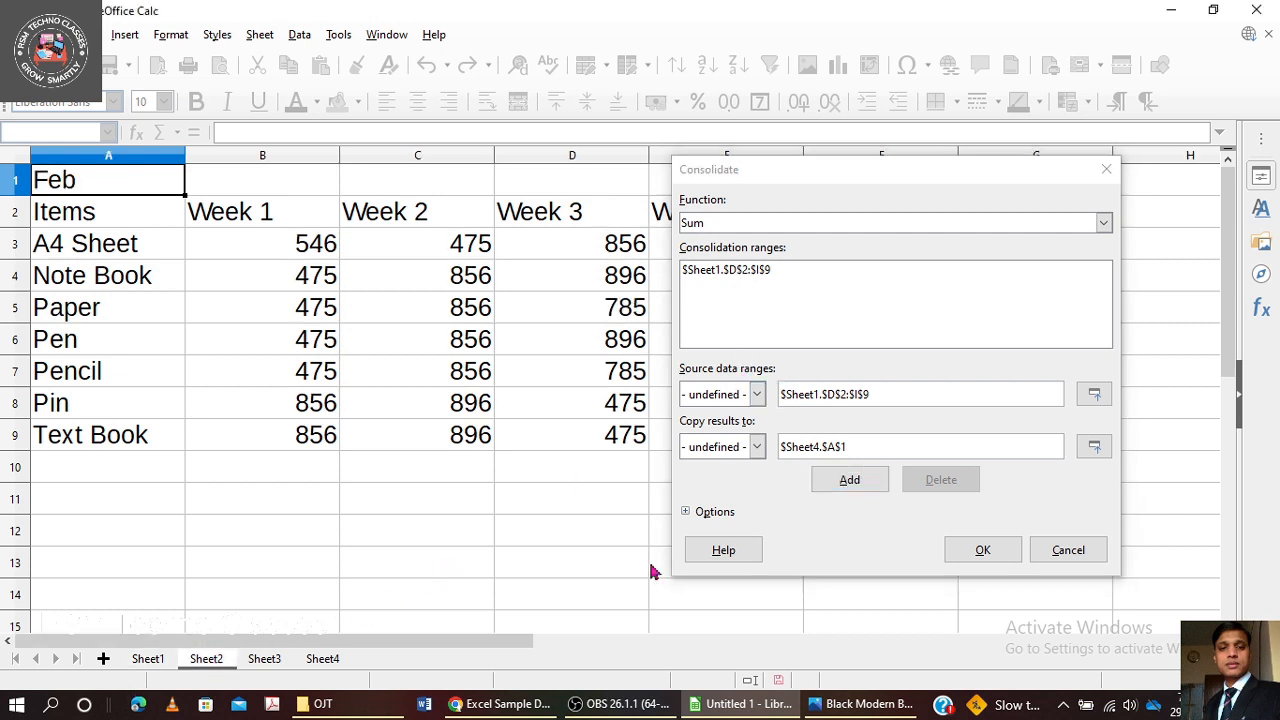
left_click(1092, 396)
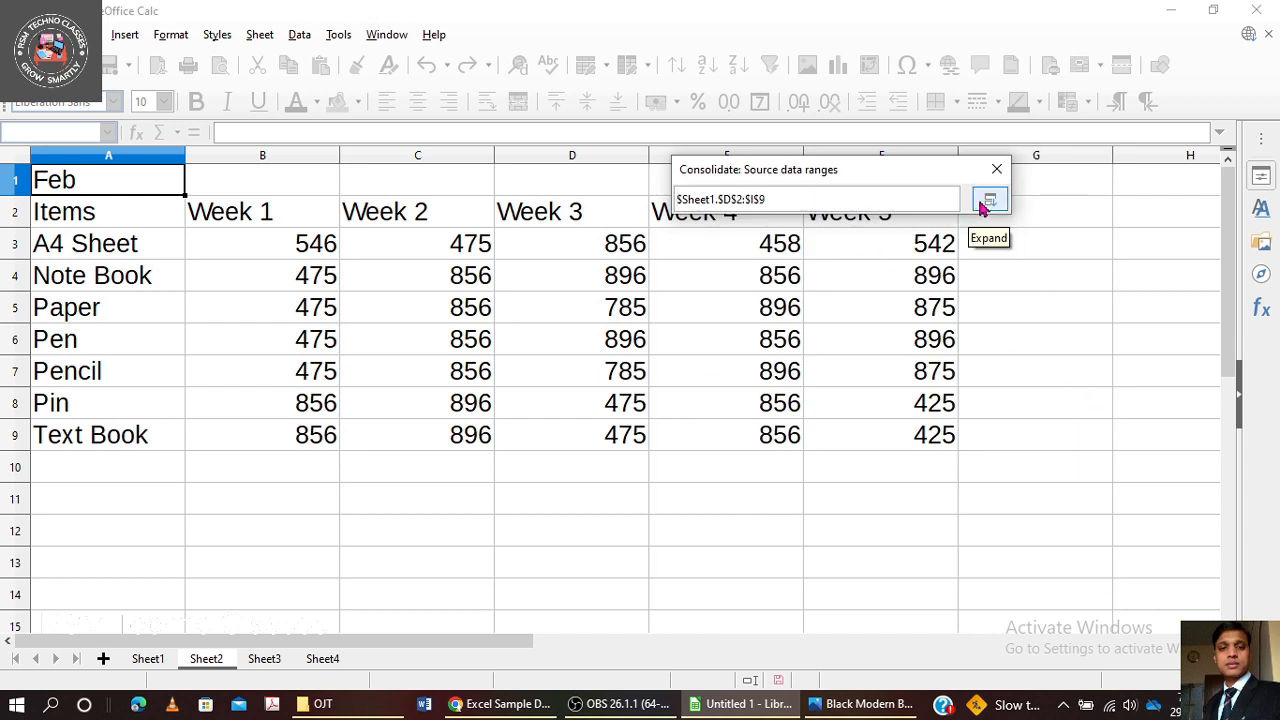
left_click(80, 214)
left_click_drag(218, 236, 875, 437)
left_click(988, 203)
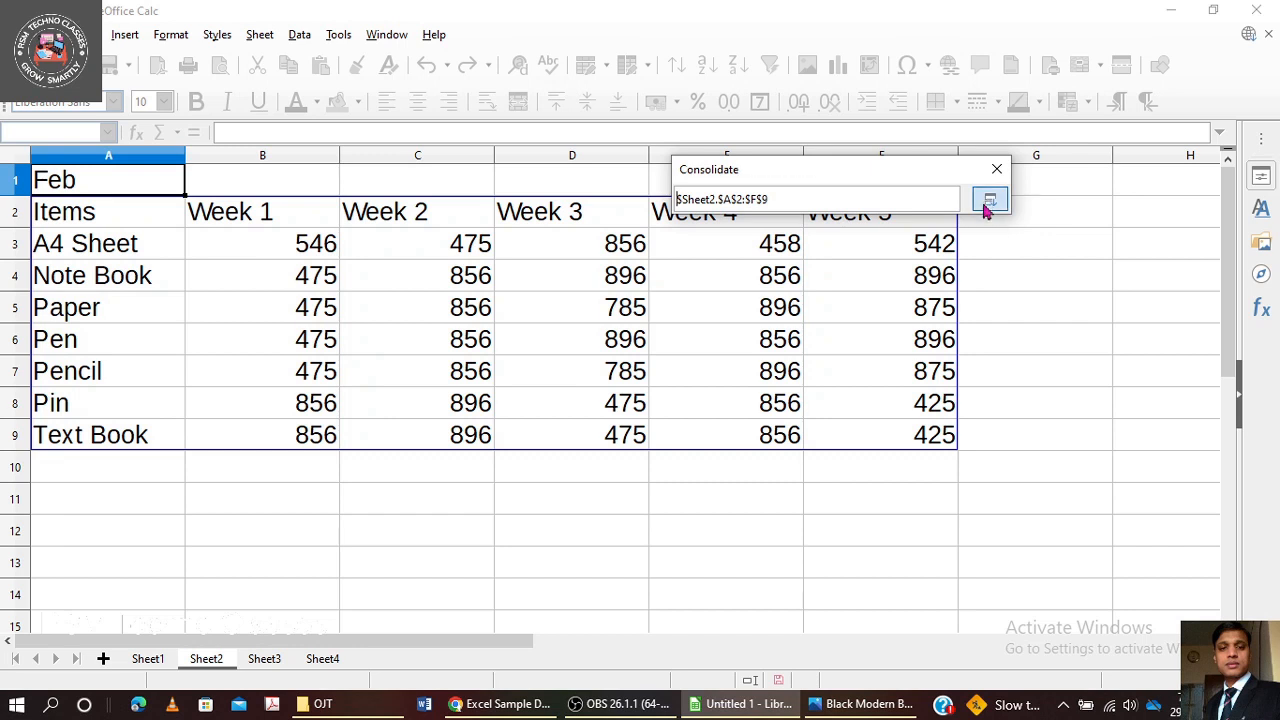
left_click(829, 484)
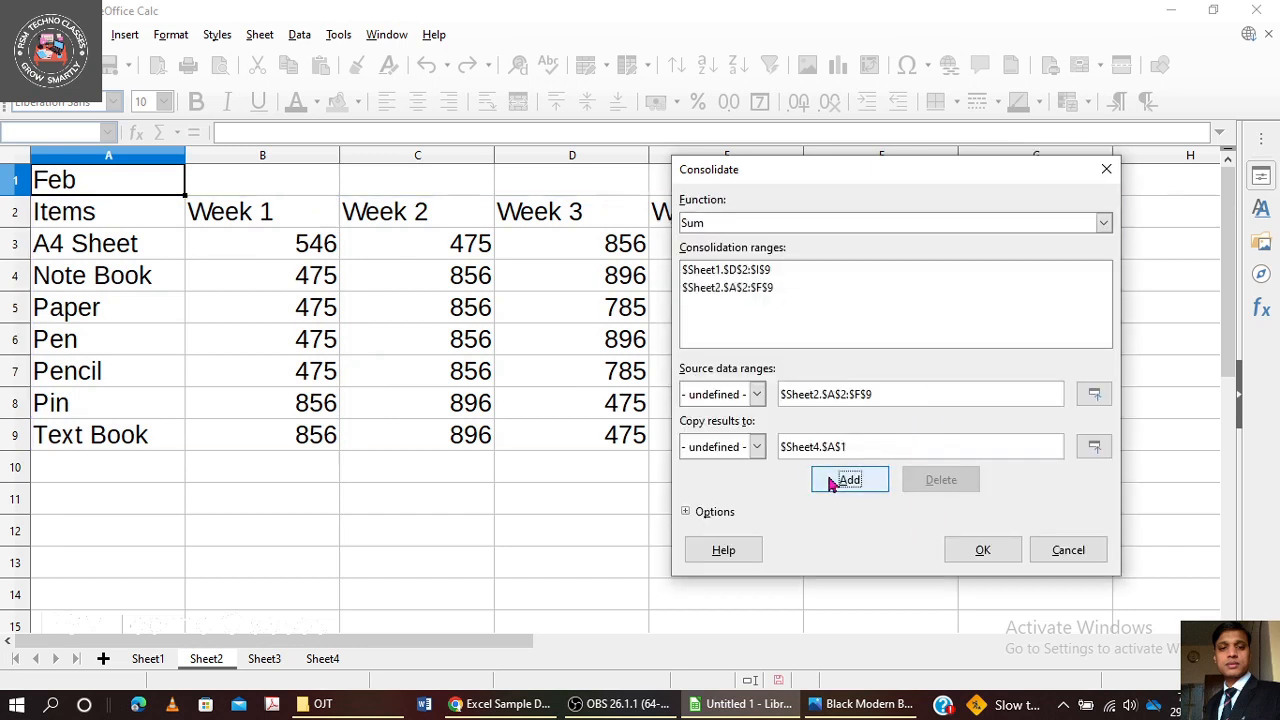
Add the March table, Sheet3 range A2:F9 including its headings, to the consolidation ranges.
left_click(1093, 398)
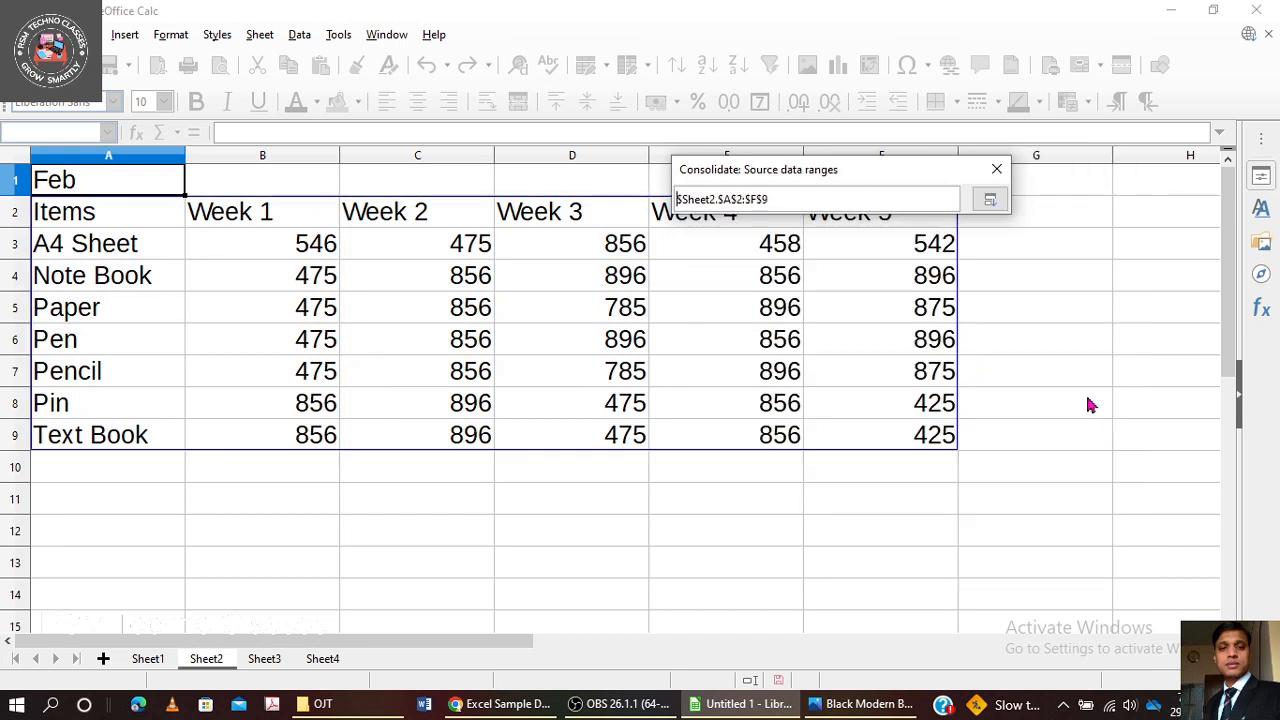
left_click(280, 668)
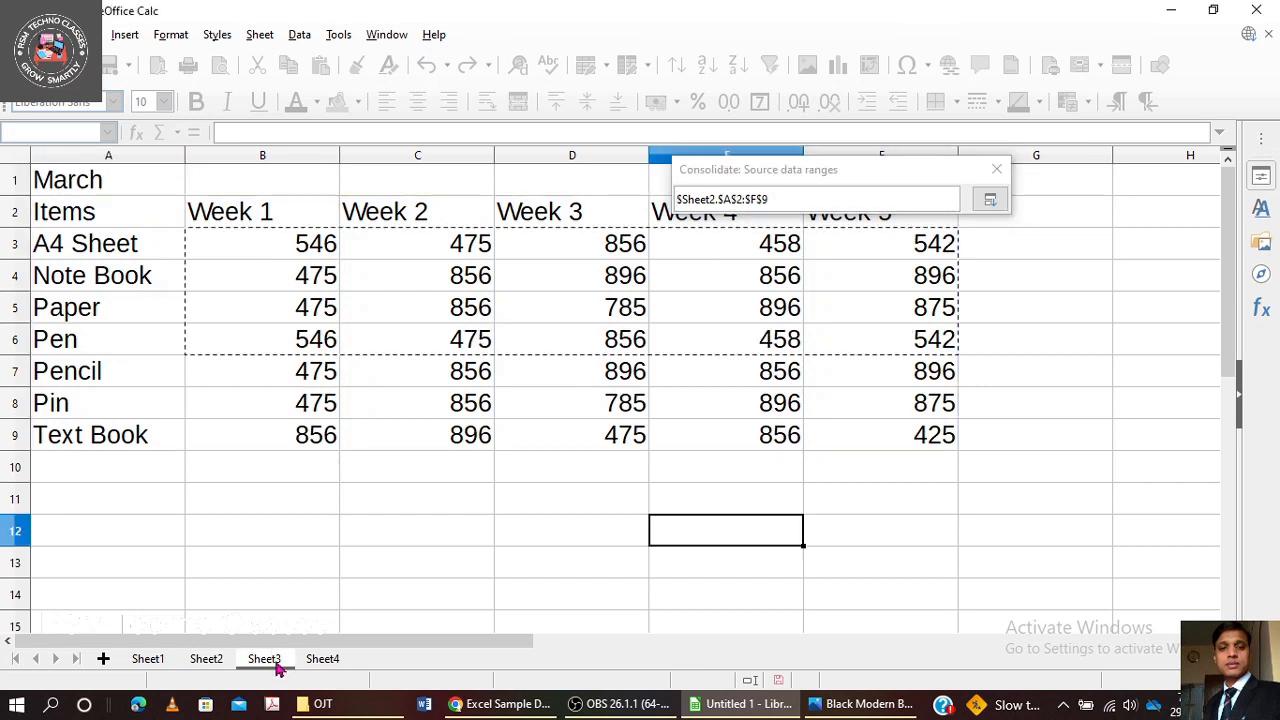
left_click(55, 220)
left_click_drag(661, 373, 850, 438)
left_click(990, 203)
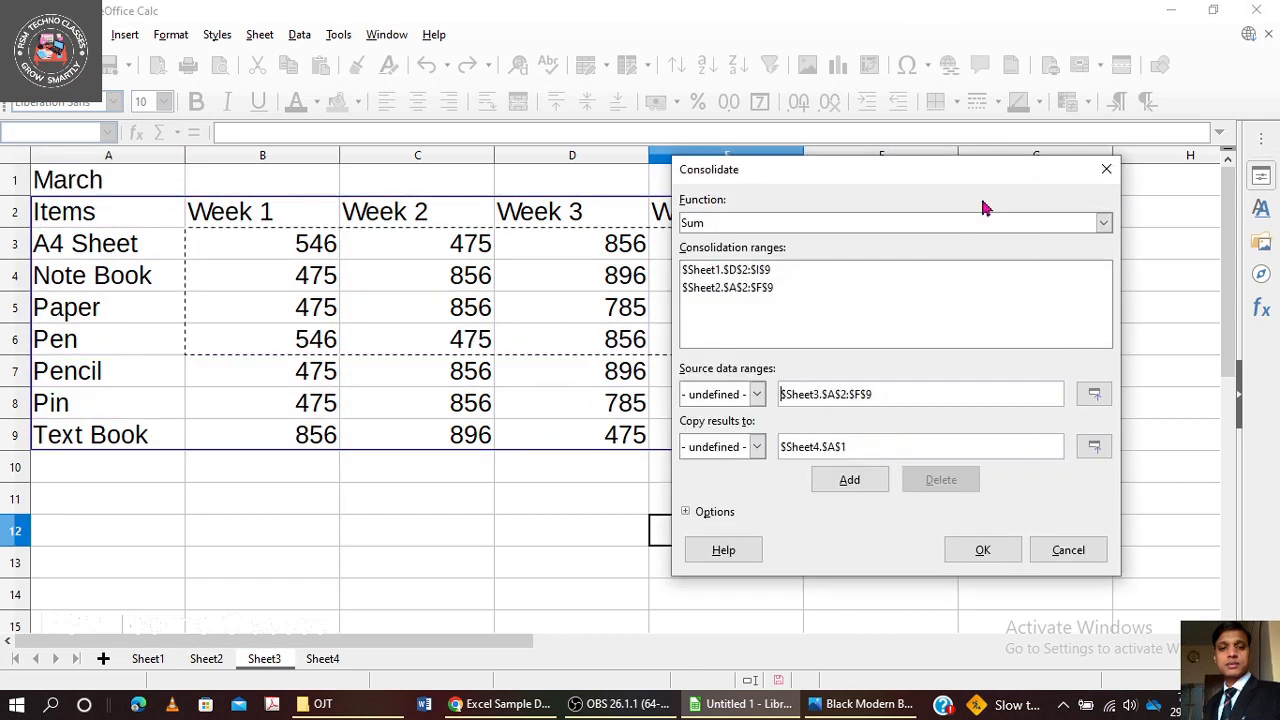
left_click(849, 480)
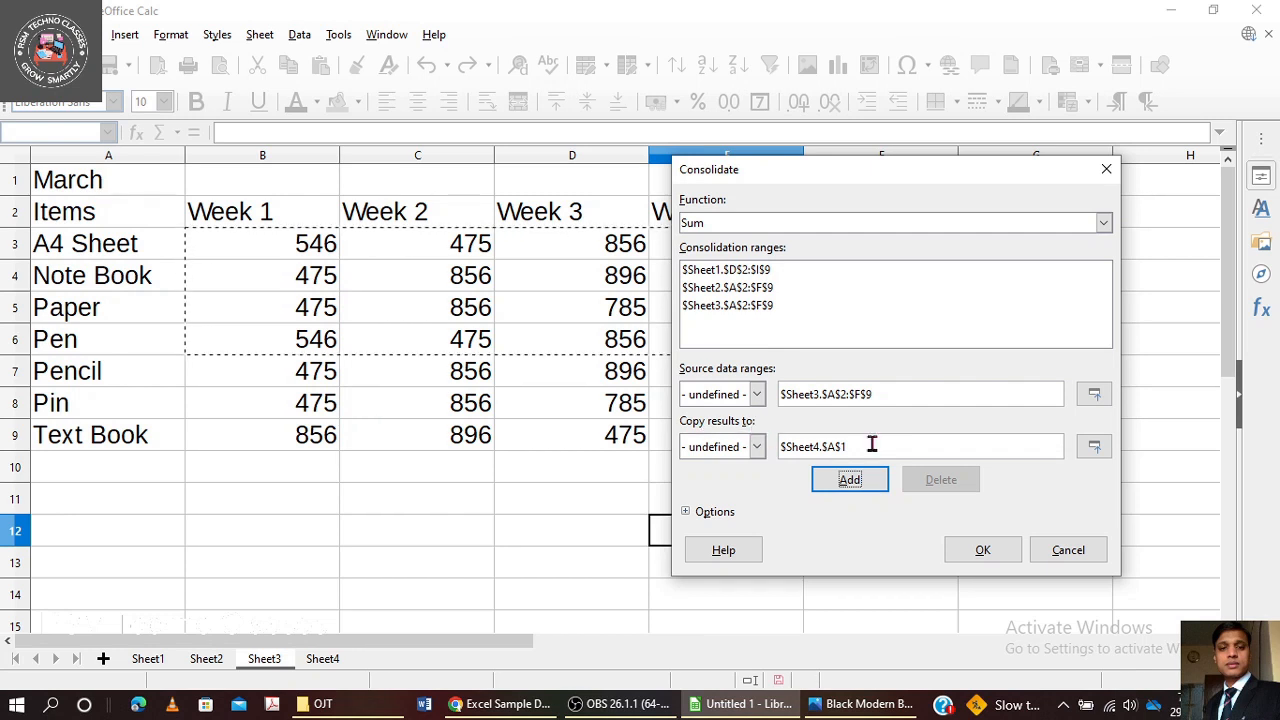
Set cell A1 of Sheet4 as the destination for the consolidation results.
left_click(1097, 448)
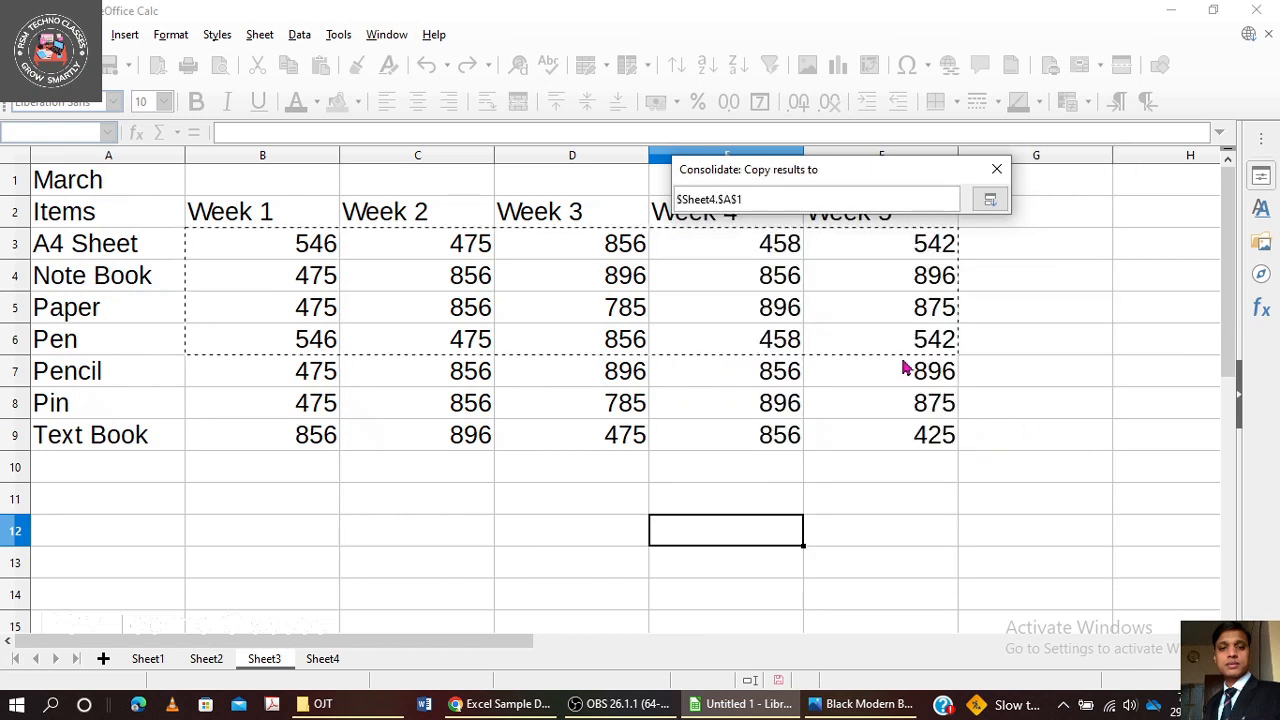
left_click(322, 660)
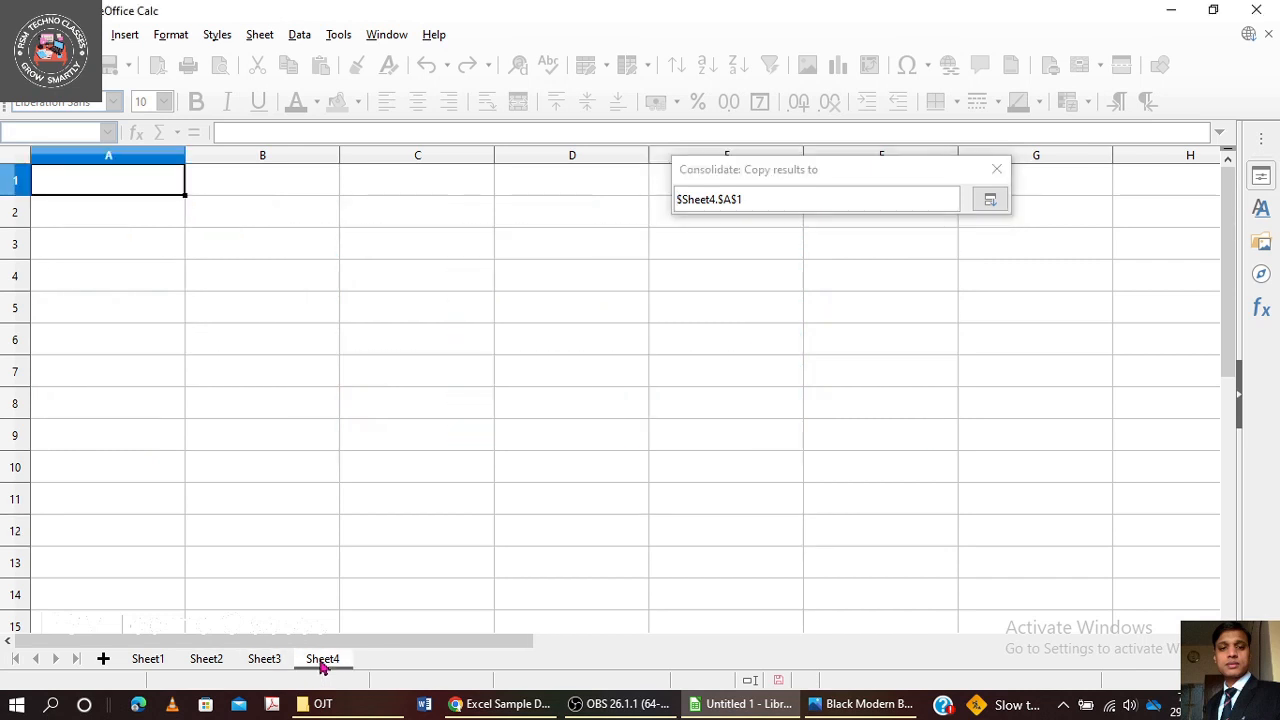
left_click(79, 187)
left_click(991, 205)
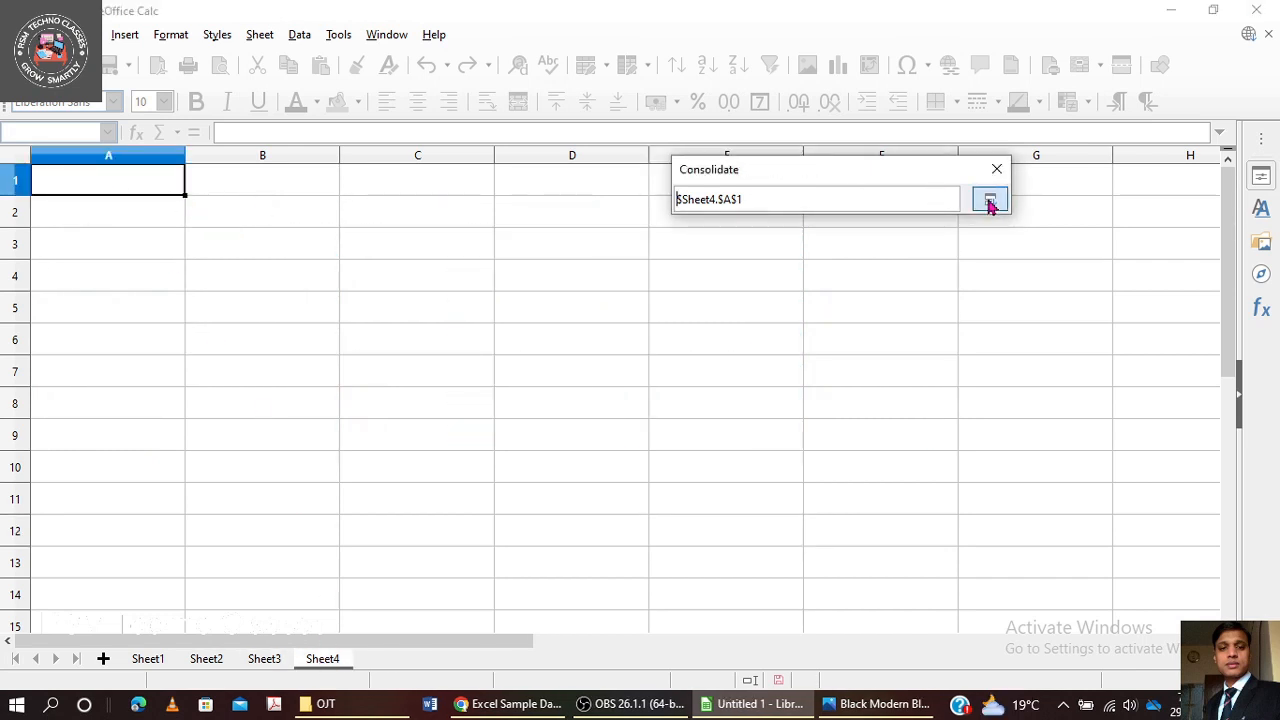
left_click(843, 481)
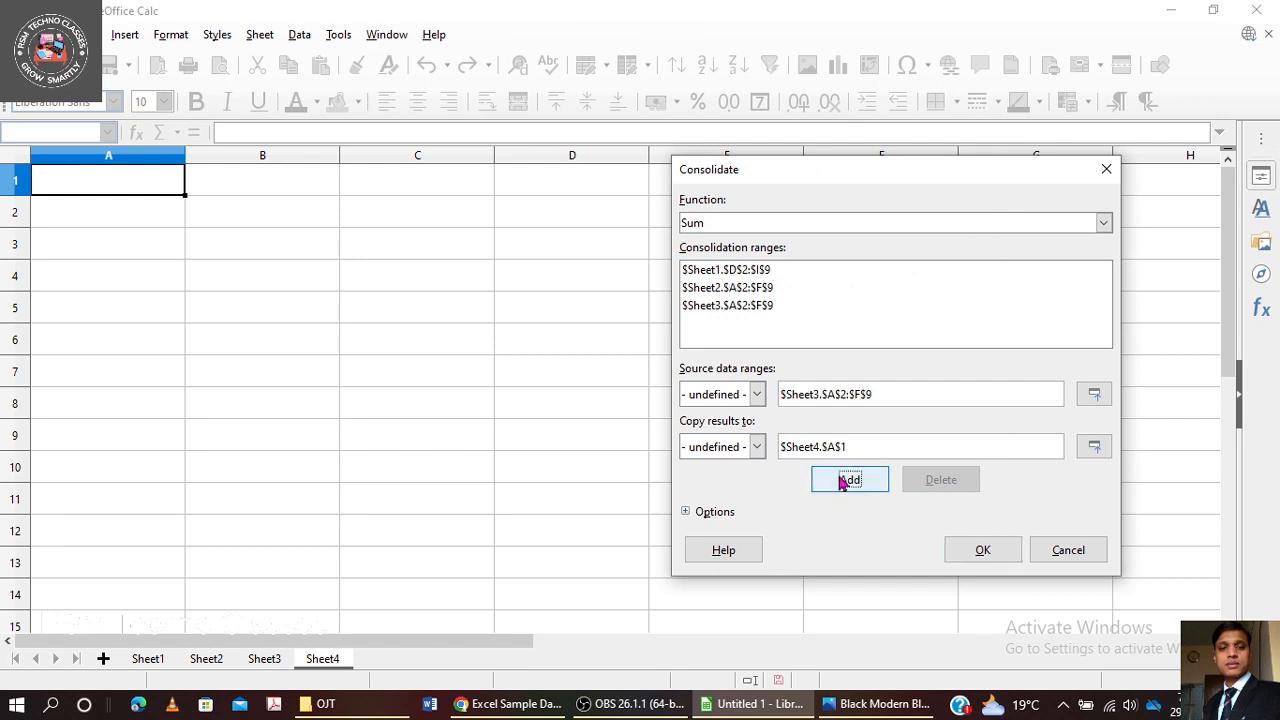
Consolidate by row labels and column labels with a link to the source data, and run the consolidation.
left_click(688, 514)
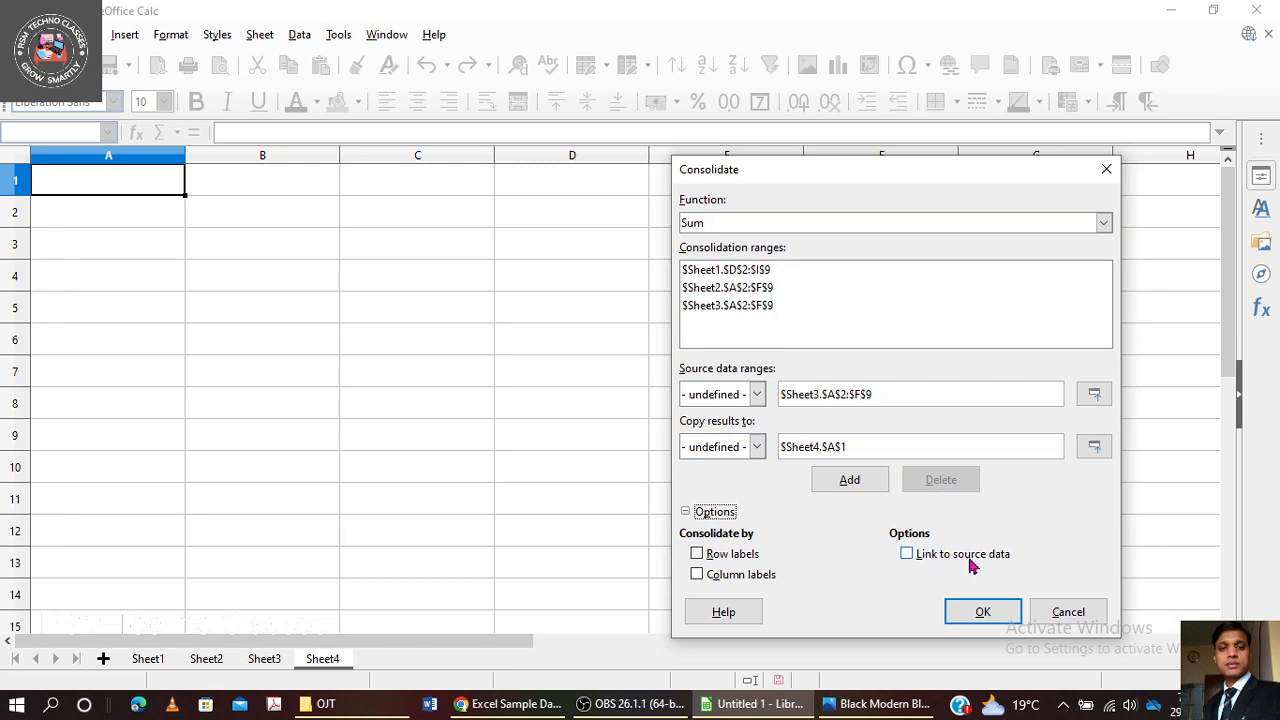
left_click(906, 555)
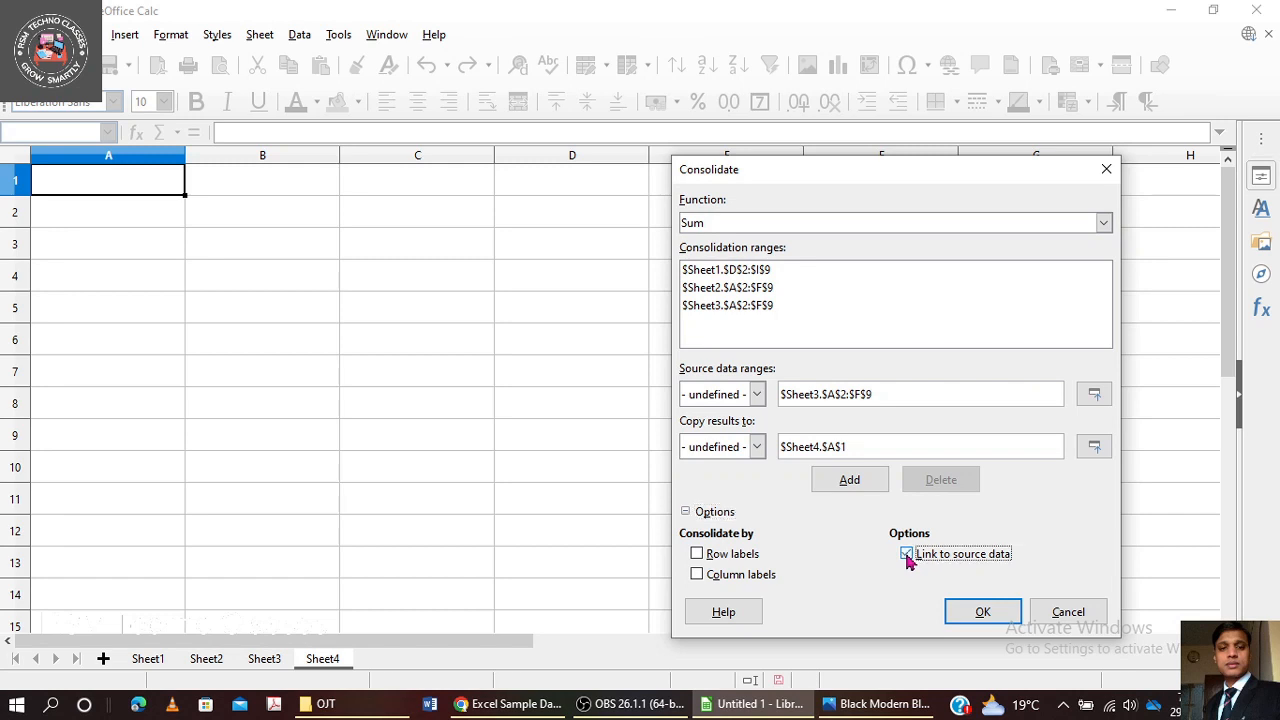
left_click(698, 555)
left_click(697, 574)
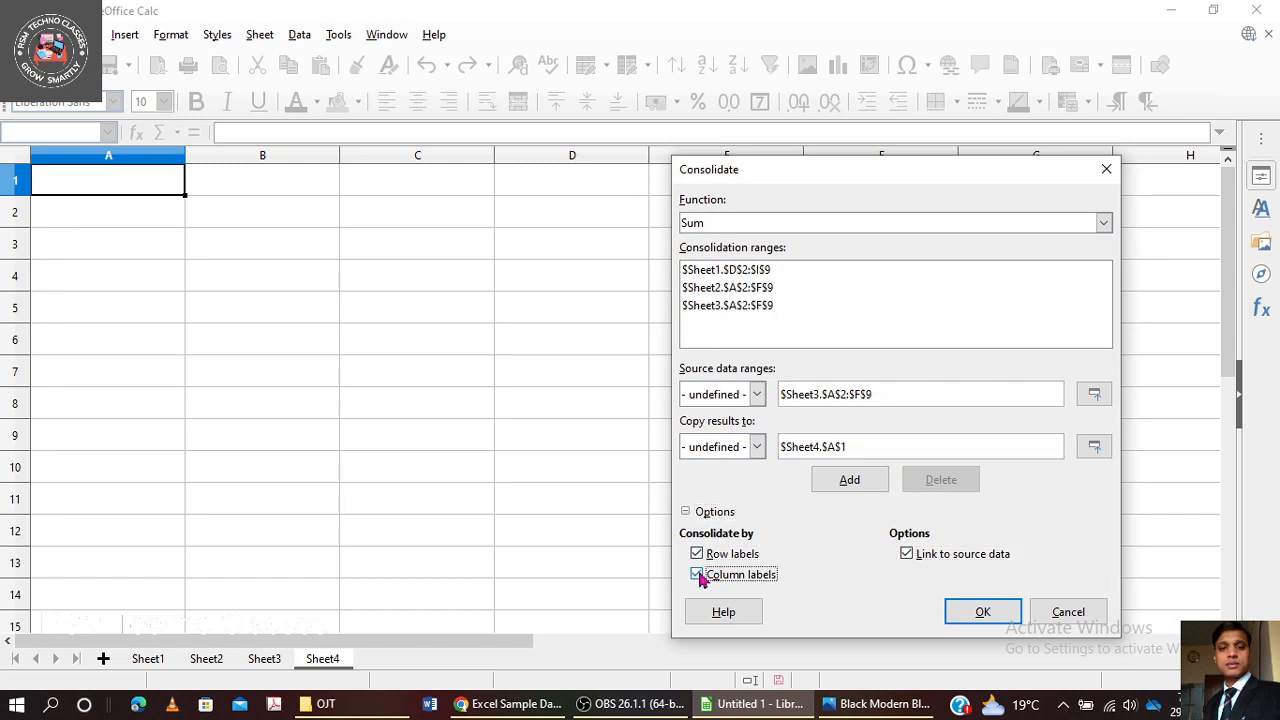
left_click(980, 614)
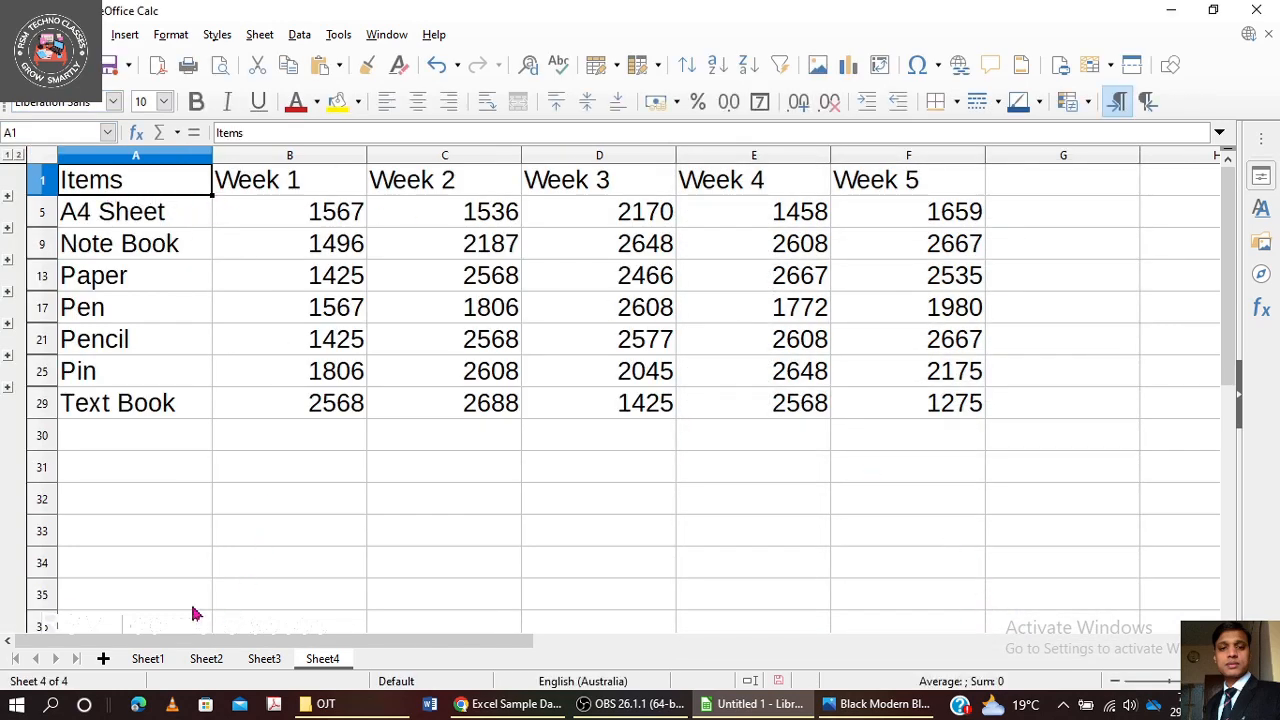
Expand the A4 Sheet group in the consolidated table on Sheet4 and fit column A to its contents.
left_click(152, 660)
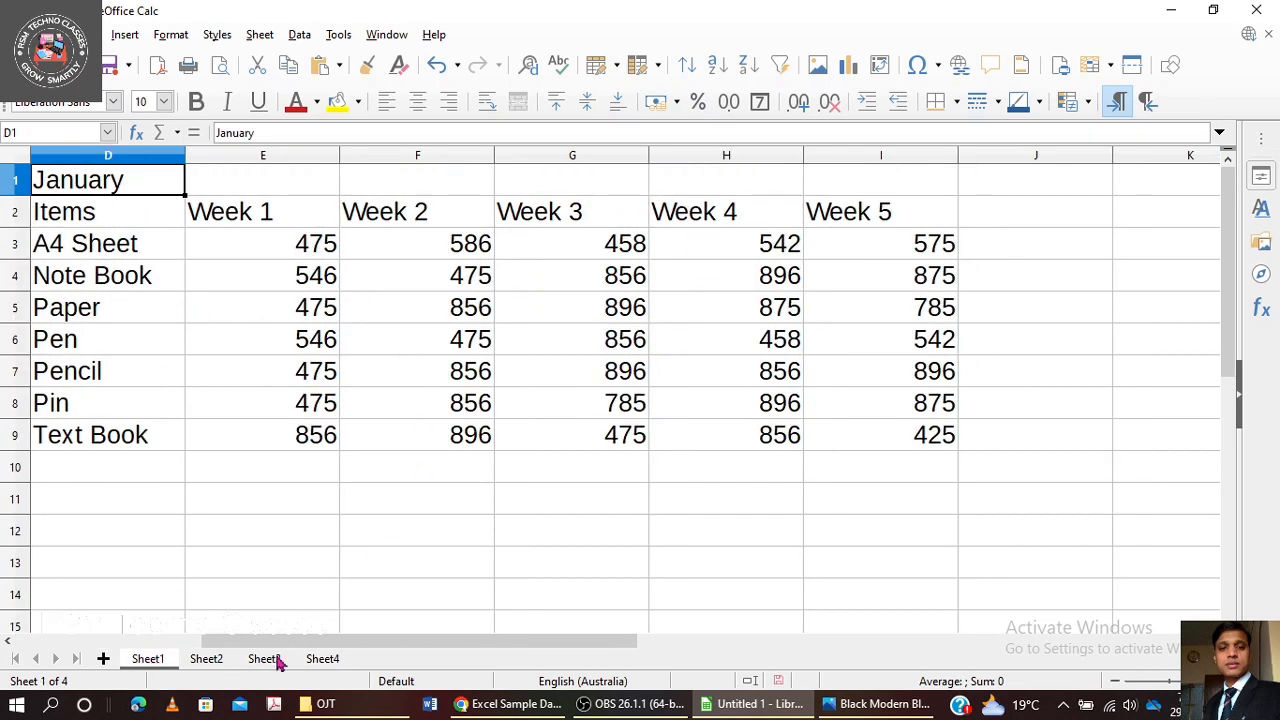
left_click(322, 661)
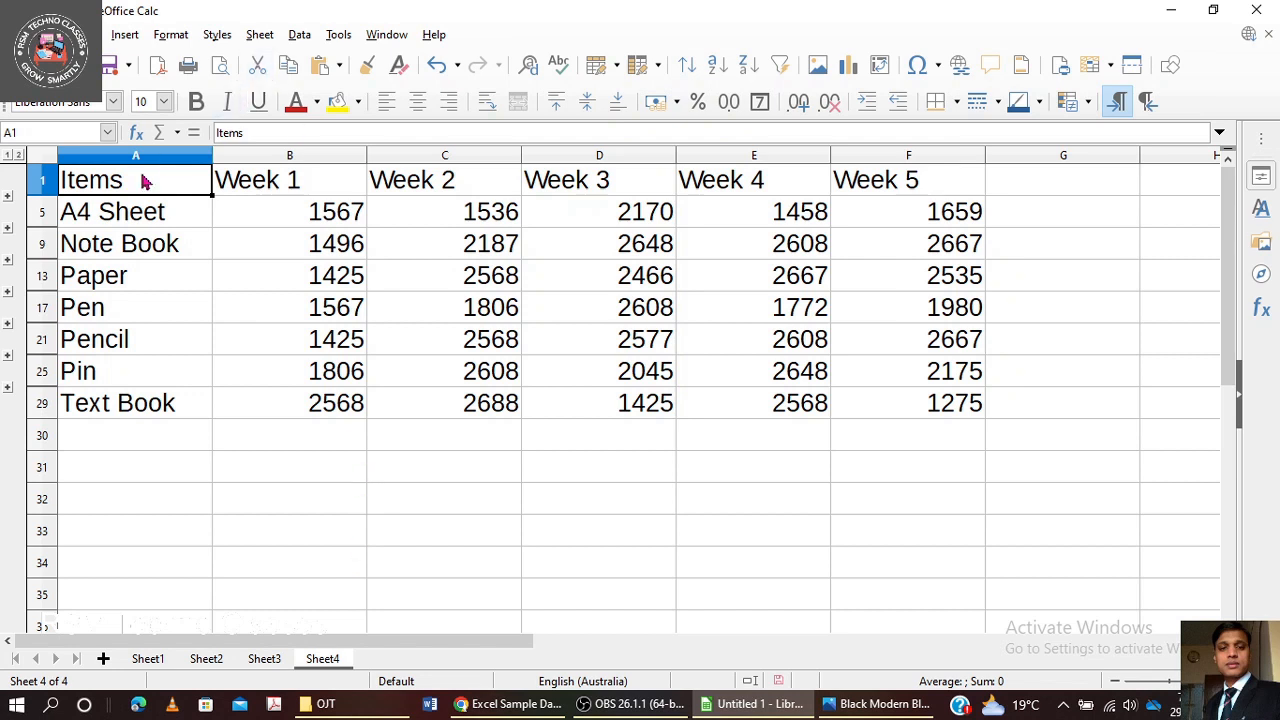
left_click(7, 199)
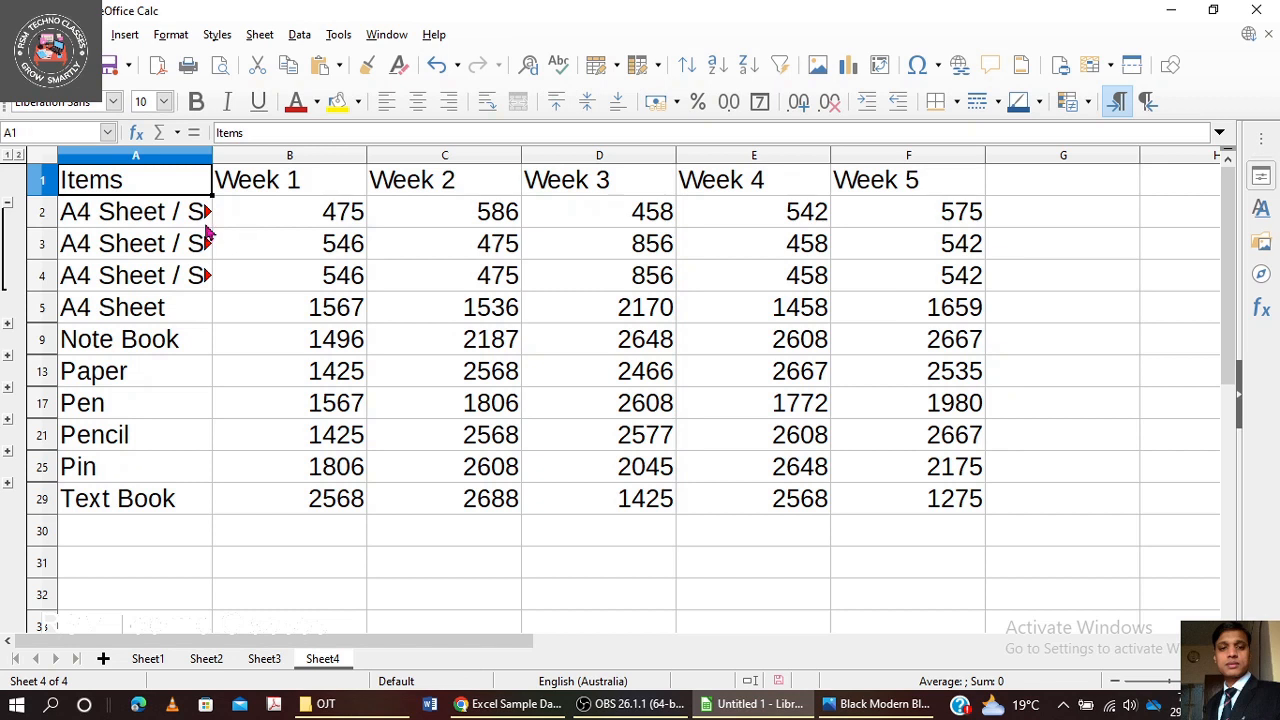
double_click(212, 156)
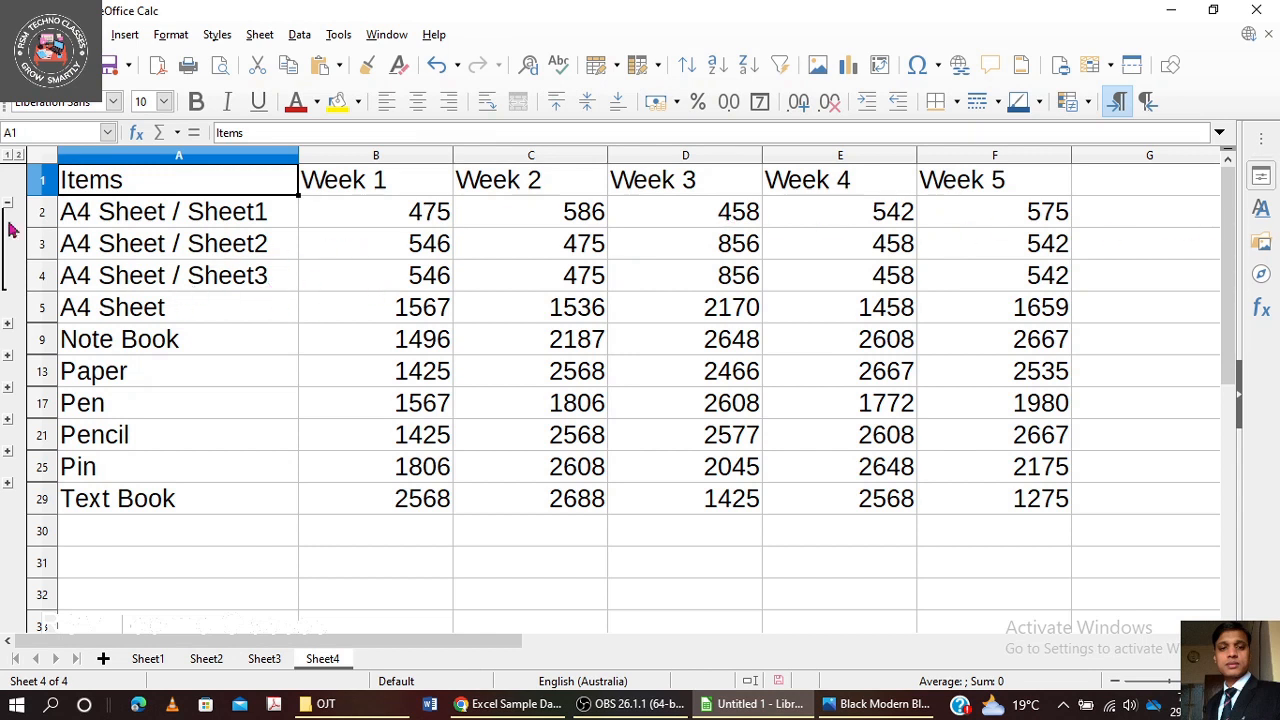
Expand the Note Book, Paper, Pen and Pencil groups in the consolidated table to show their per-sheet rows.
left_click(7, 329)
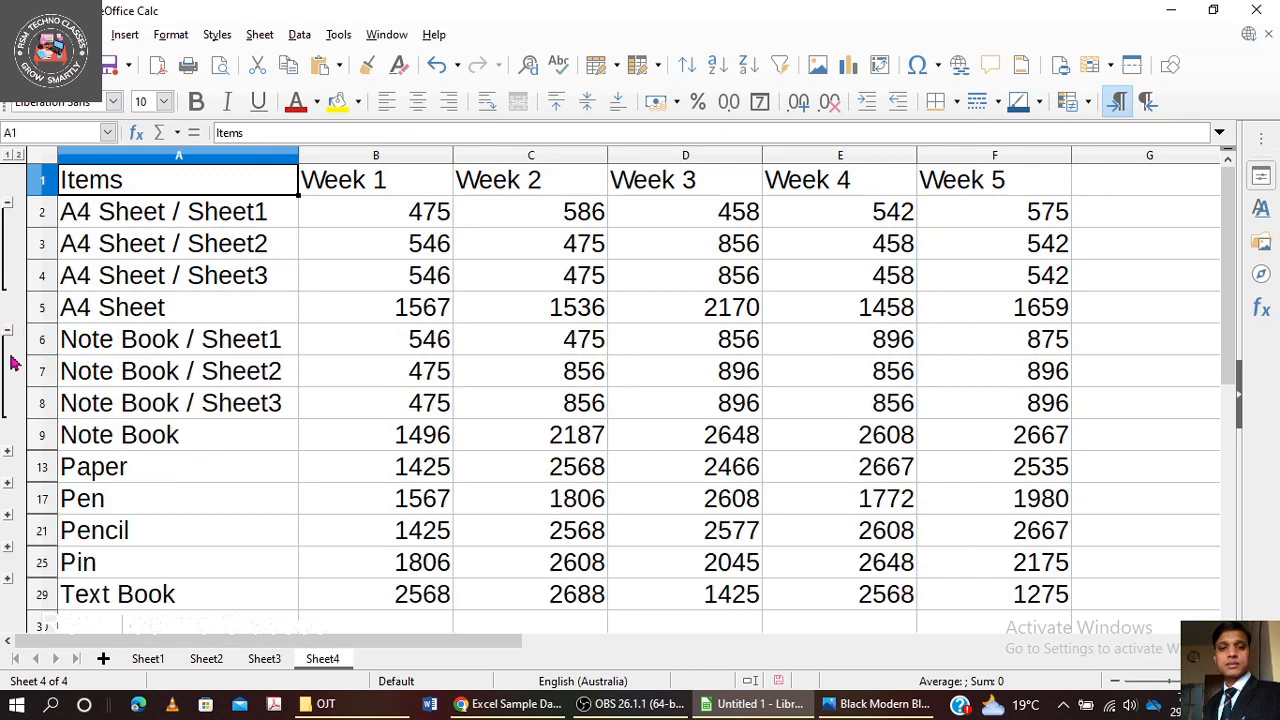
left_click(7, 456)
scroll(104, 393, "down", 1)
scroll(104, 393, "down", 1)
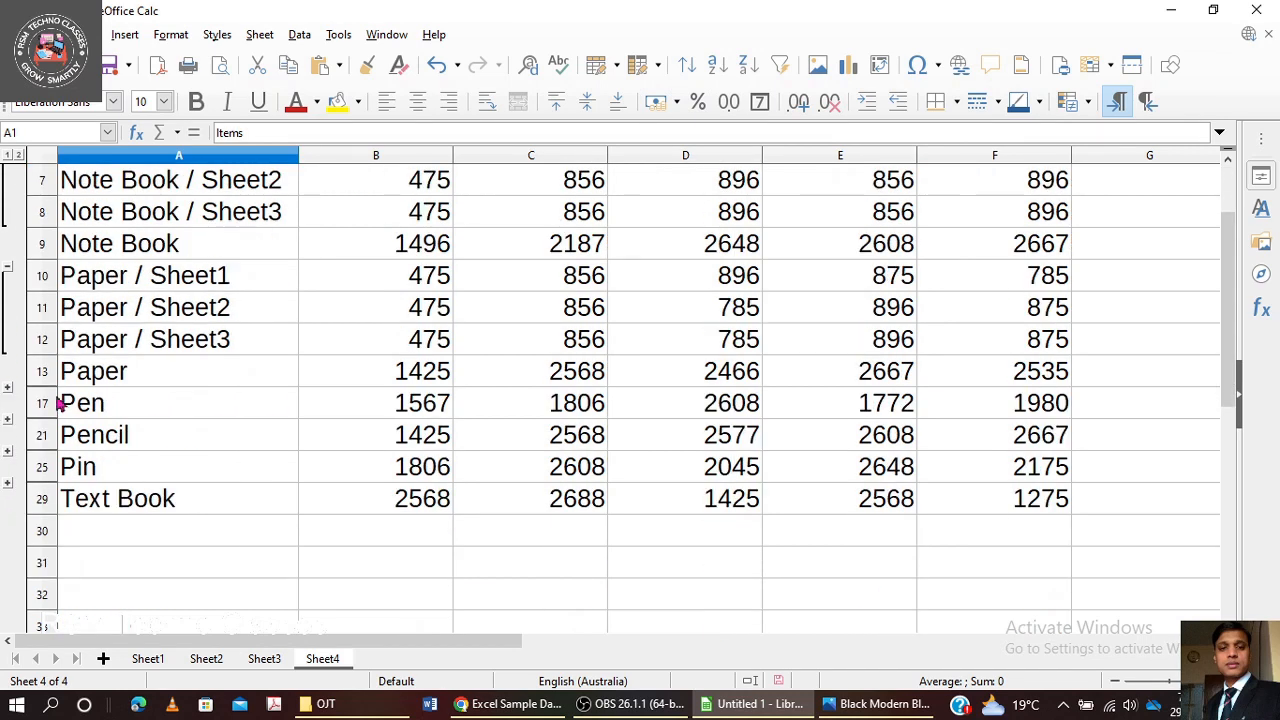
left_click(7, 390)
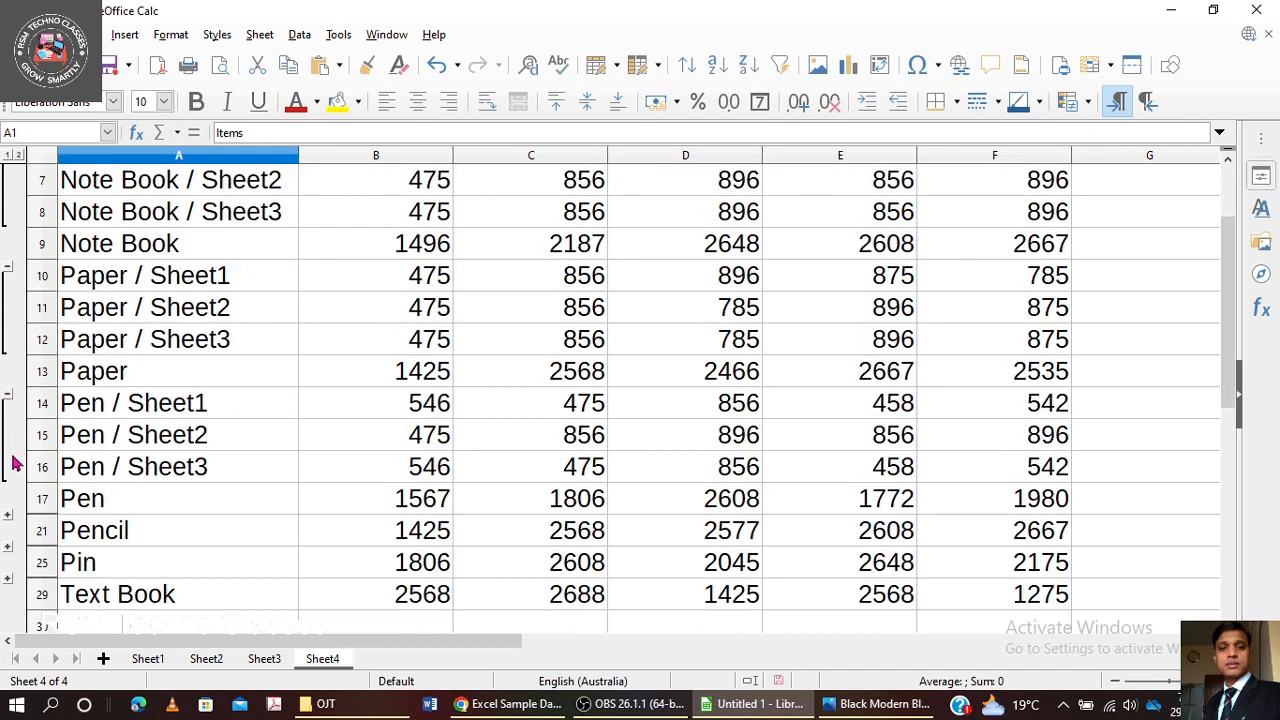
scroll(14, 455, "down", 1)
left_click(7, 428)
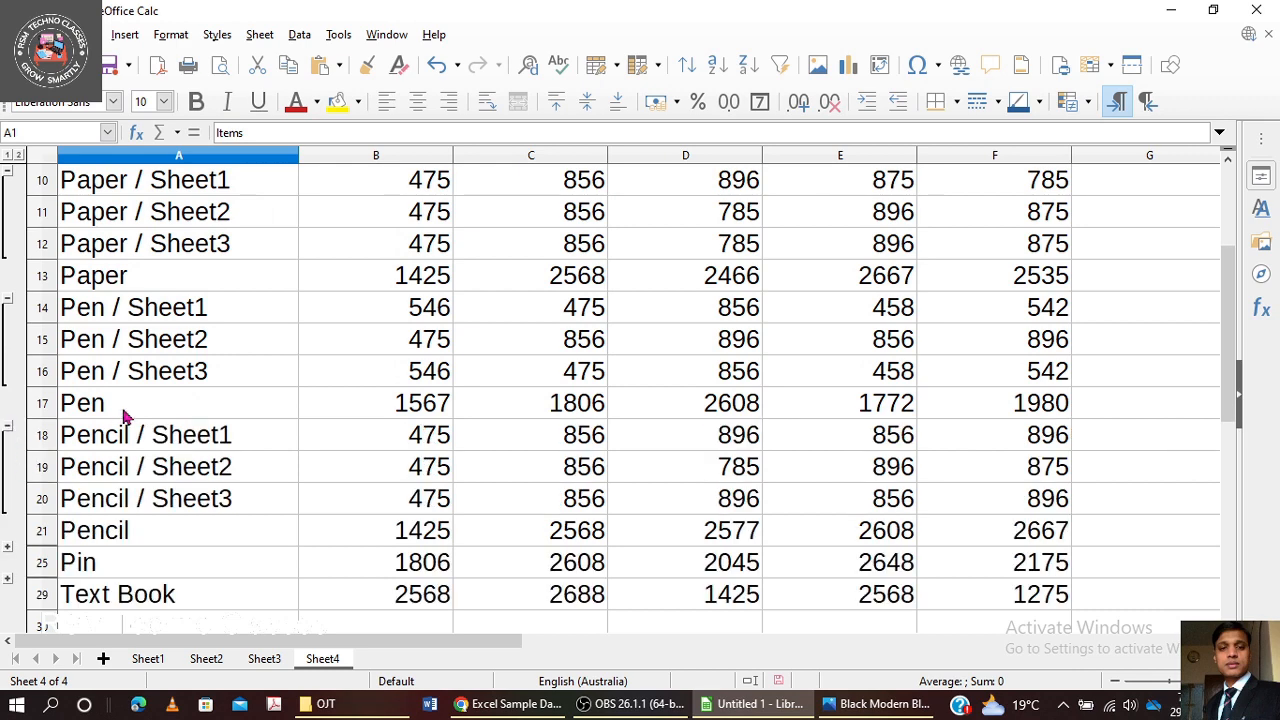
Collapse all groups of the consolidated table at once so only the item totals are displayed.
scroll(124, 410, "up", 3)
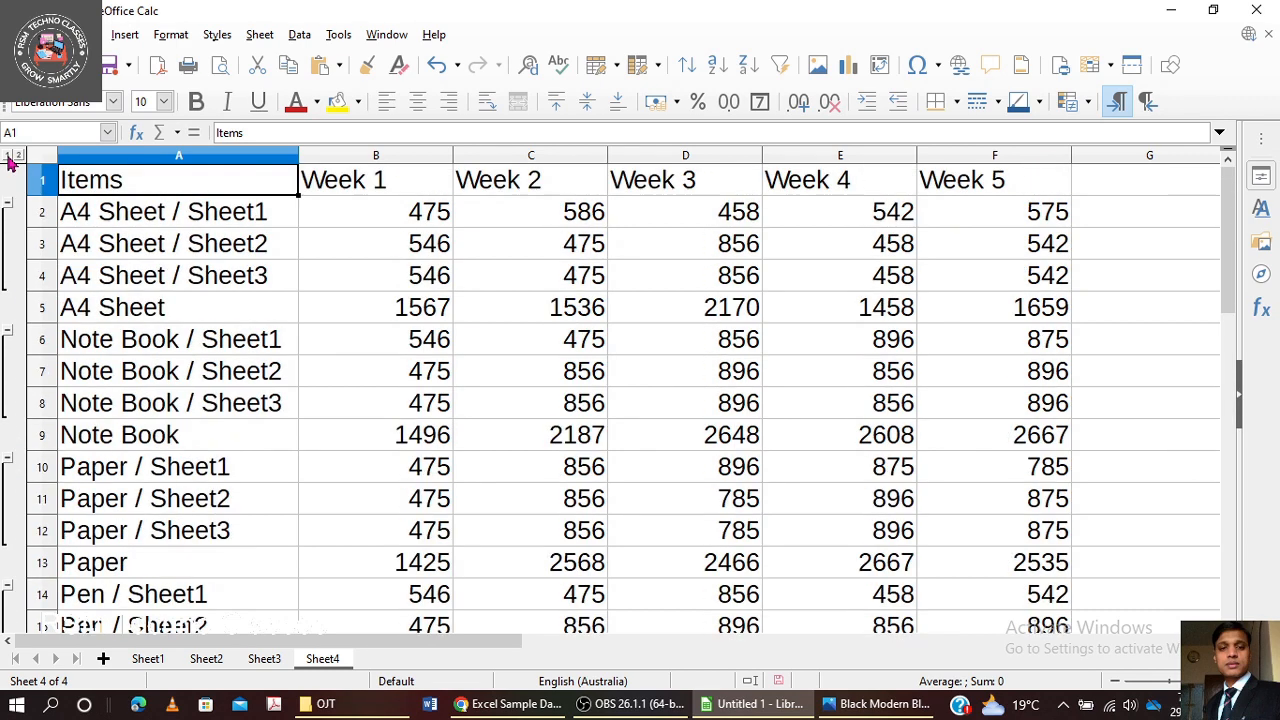
left_click(7, 156)
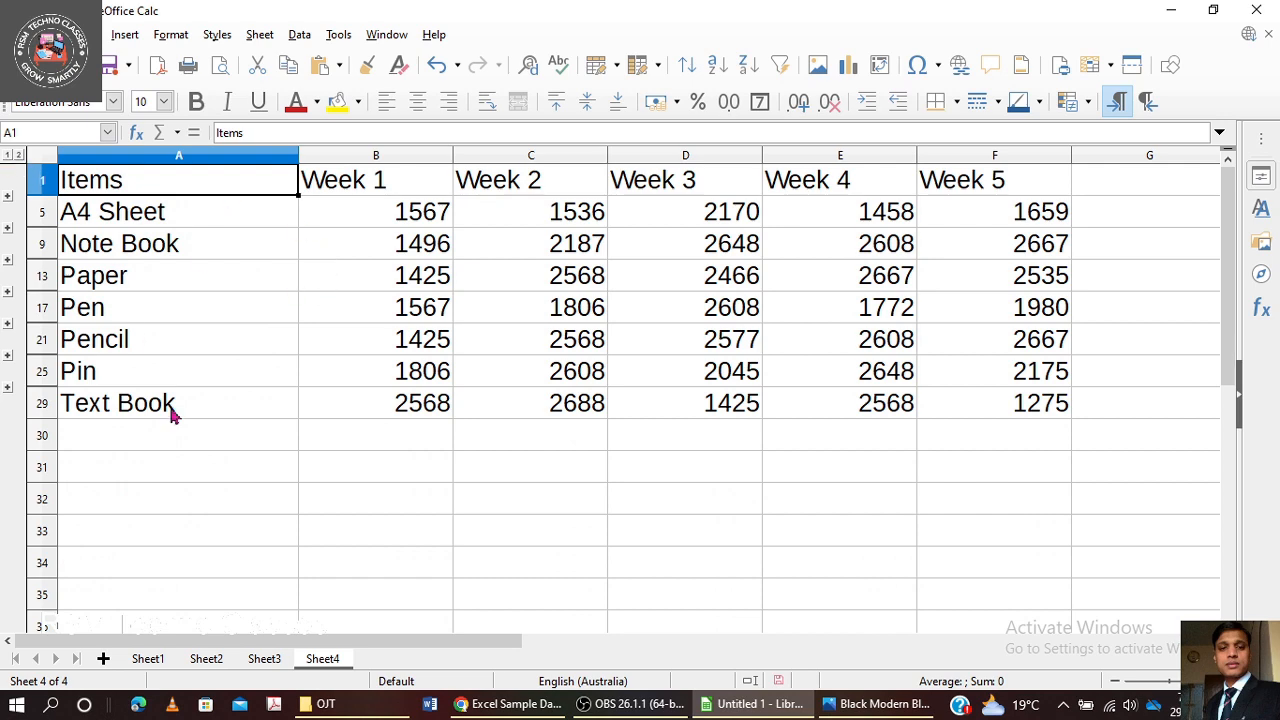
Expand every group at once to review the per-sheet rows down to Text Book, and return to the totals-only outline level.
left_click(18, 156)
scroll(577, 337, "down", 3)
scroll(580, 343, "up", 1)
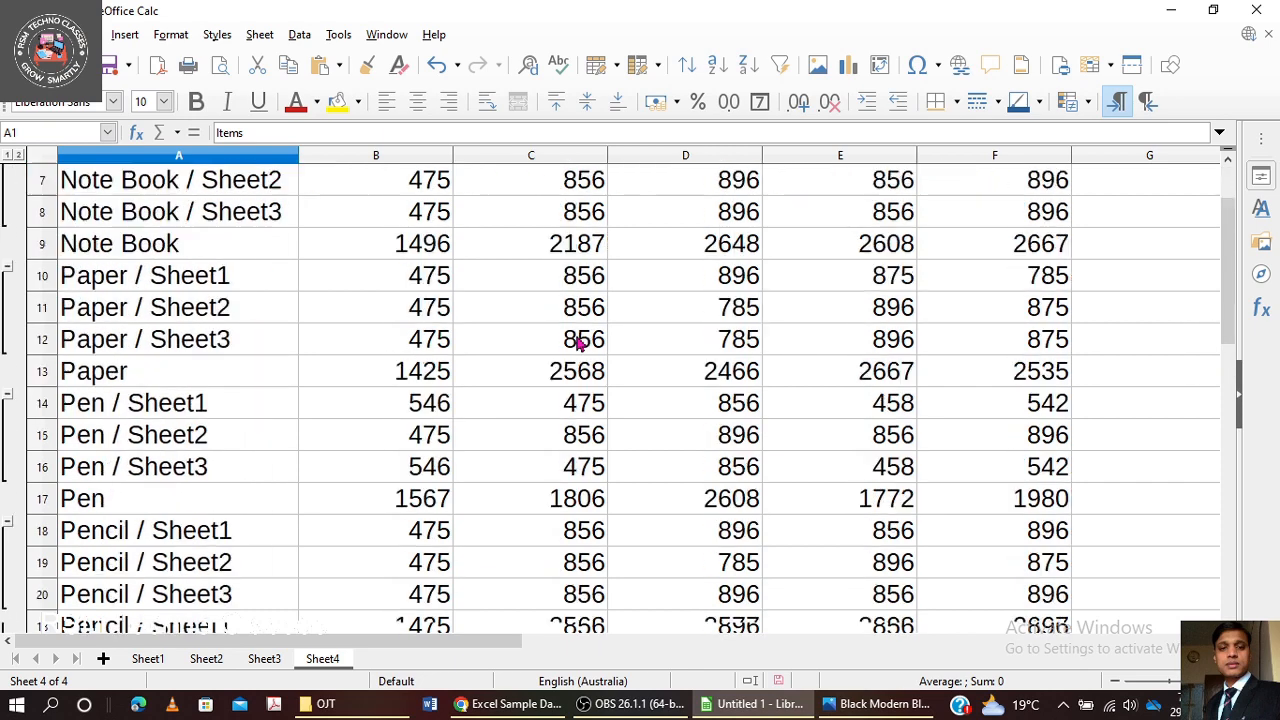
scroll(580, 343, "down", 4)
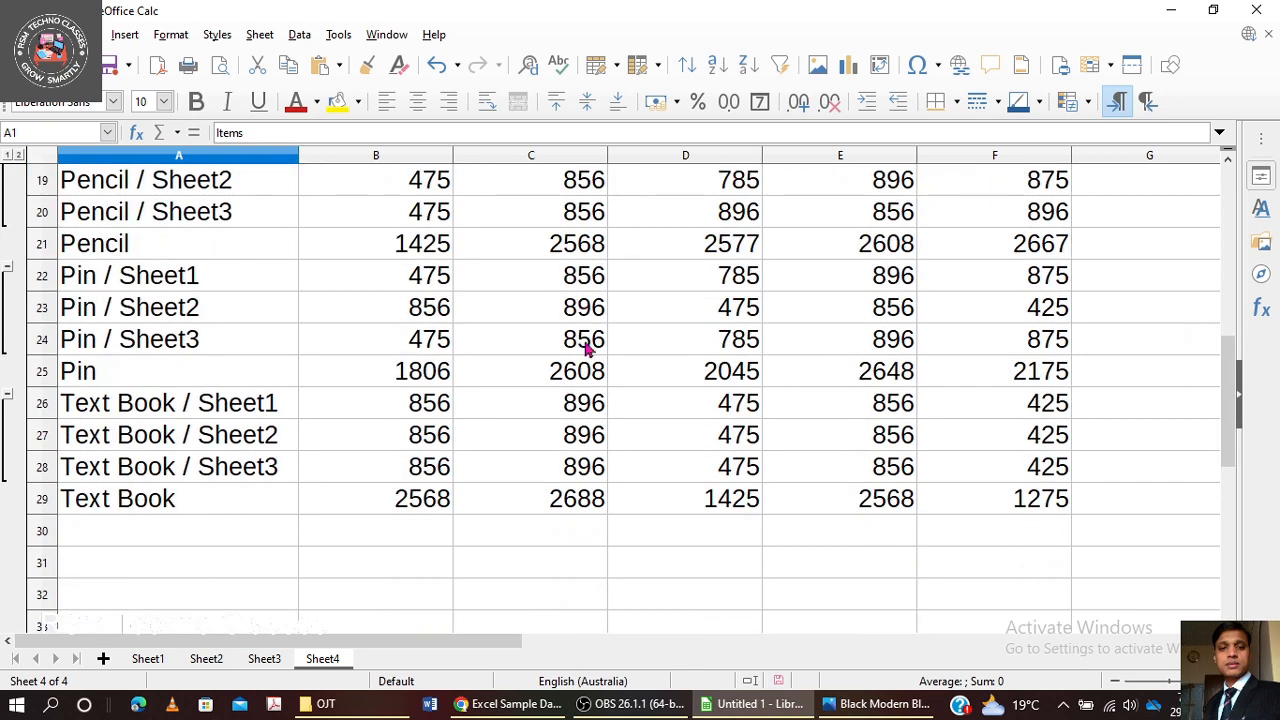
scroll(587, 347, "up", 1)
scroll(314, 277, "up", 5)
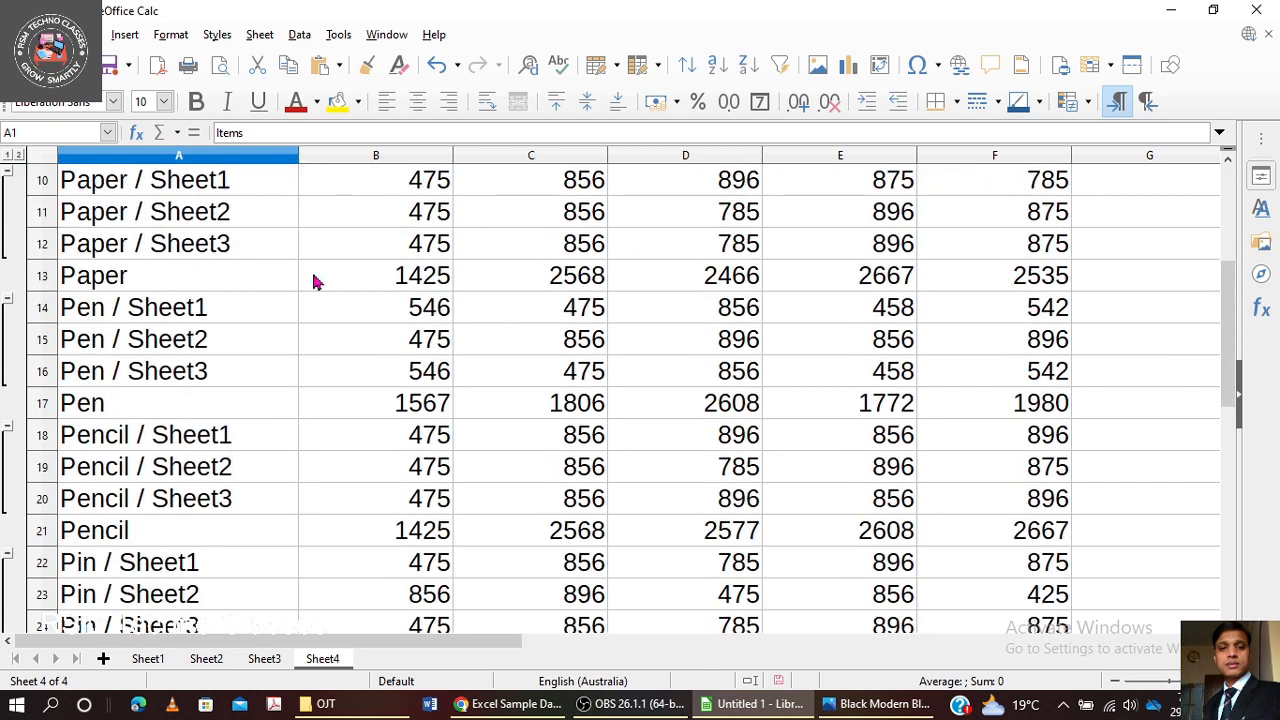
left_click(8, 155)
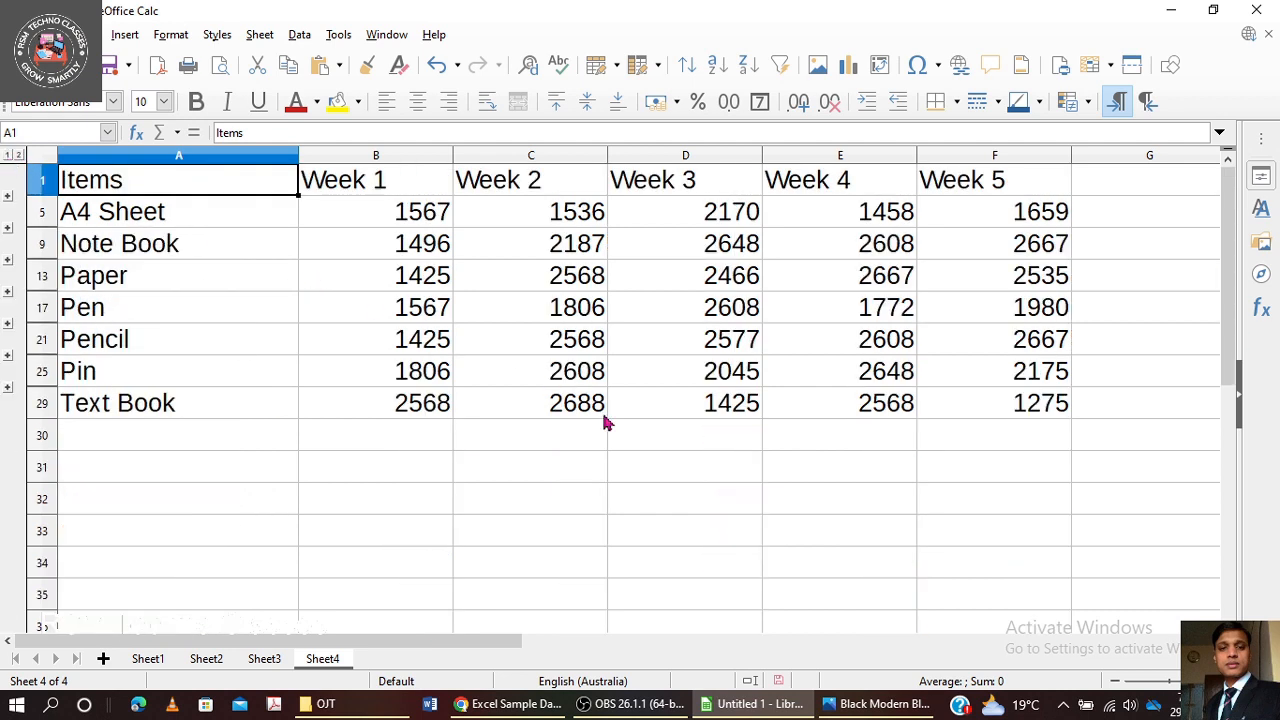